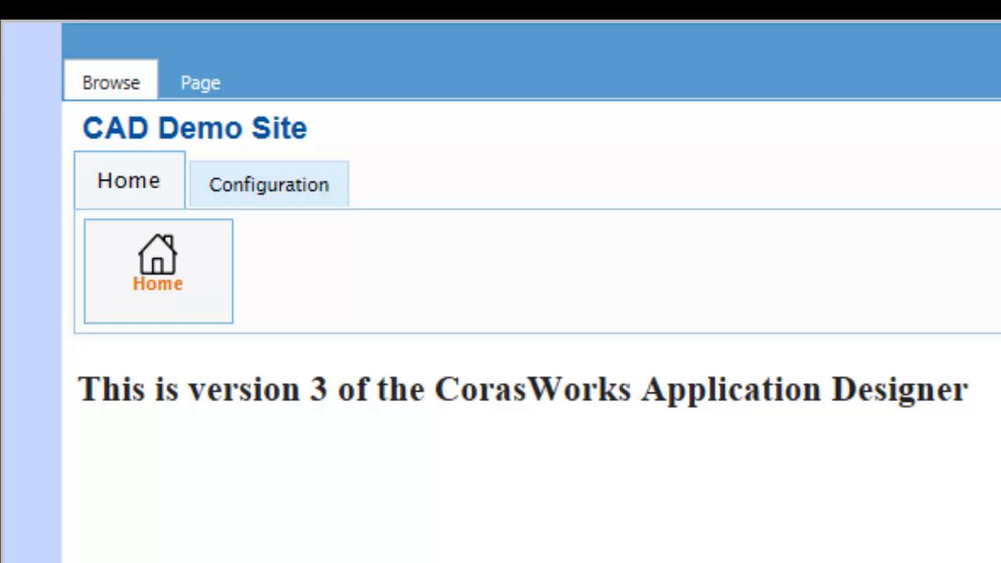
Start a new page in the Application Designer with the title "Announcement Management" and the save name "Announcements"
click(299, 194)
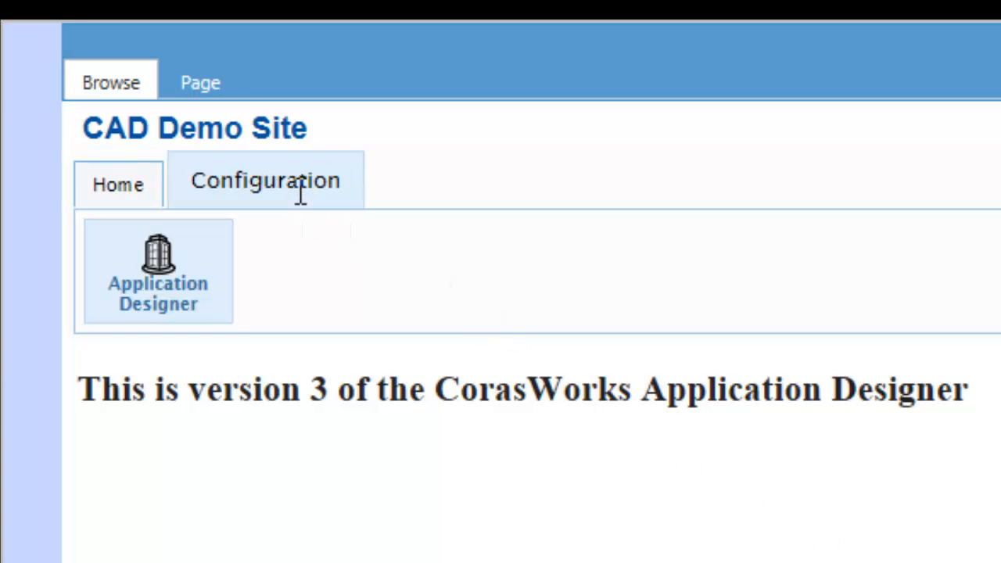
click(172, 294)
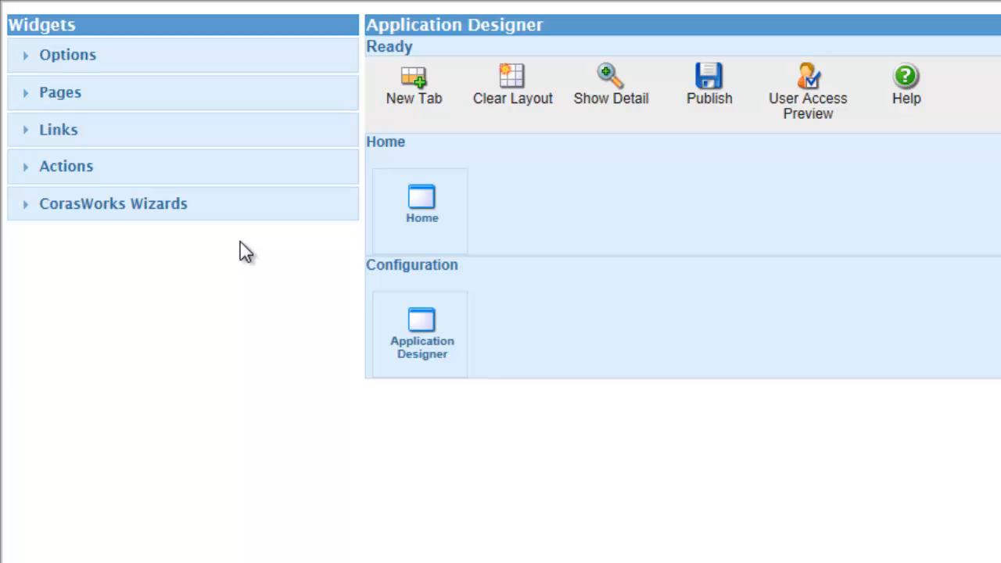
click(78, 102)
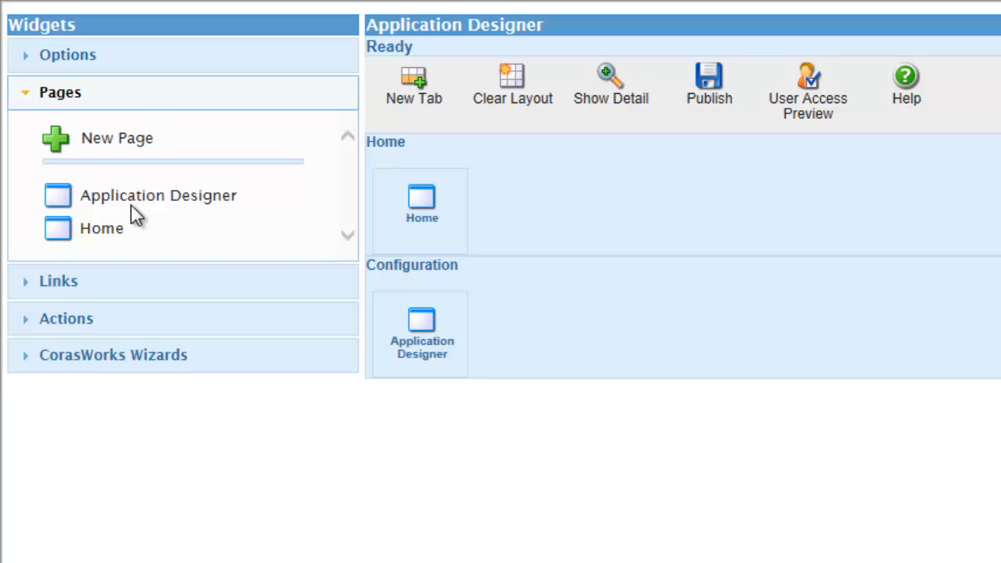
click(114, 140)
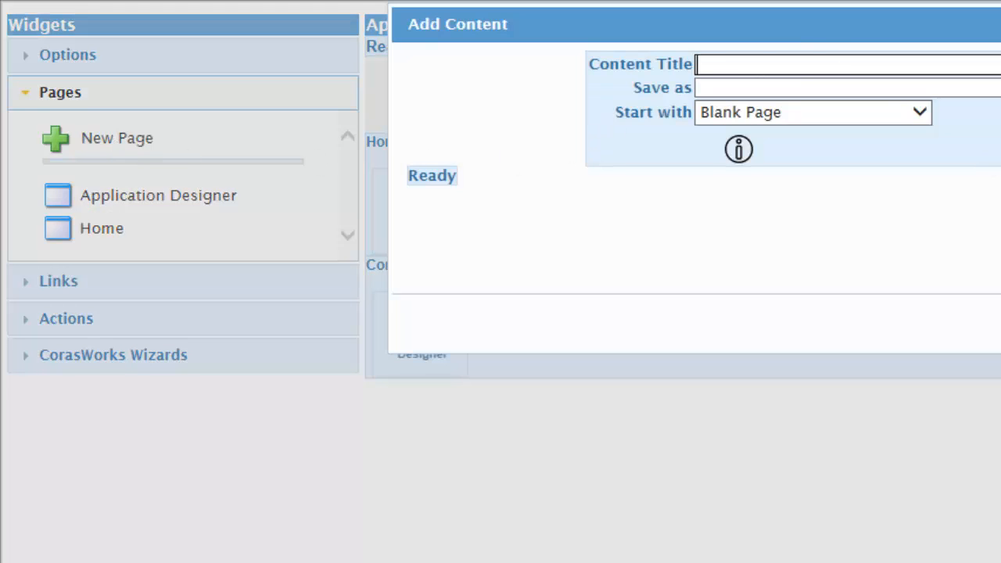
text(Announcement Management)
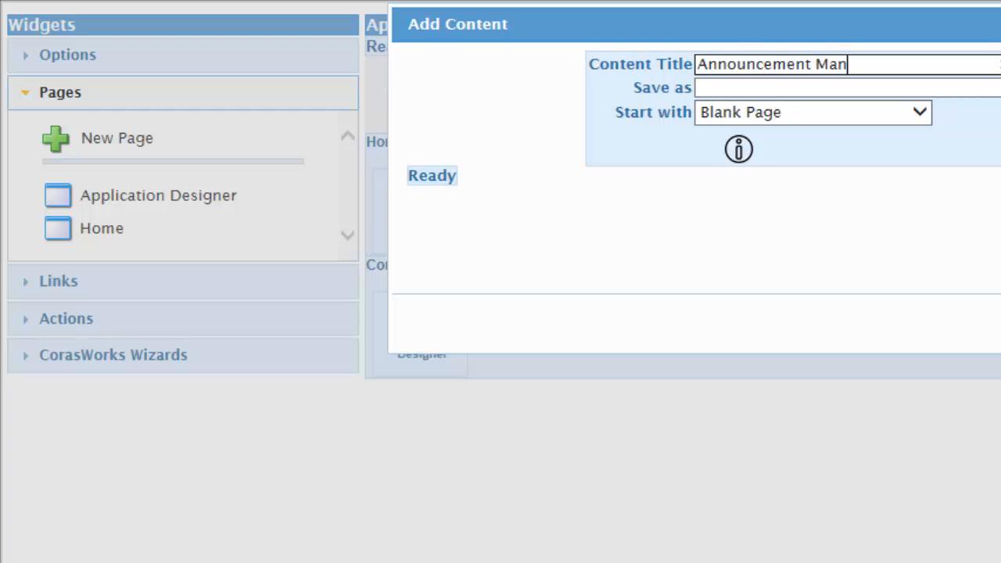
key(Tab)
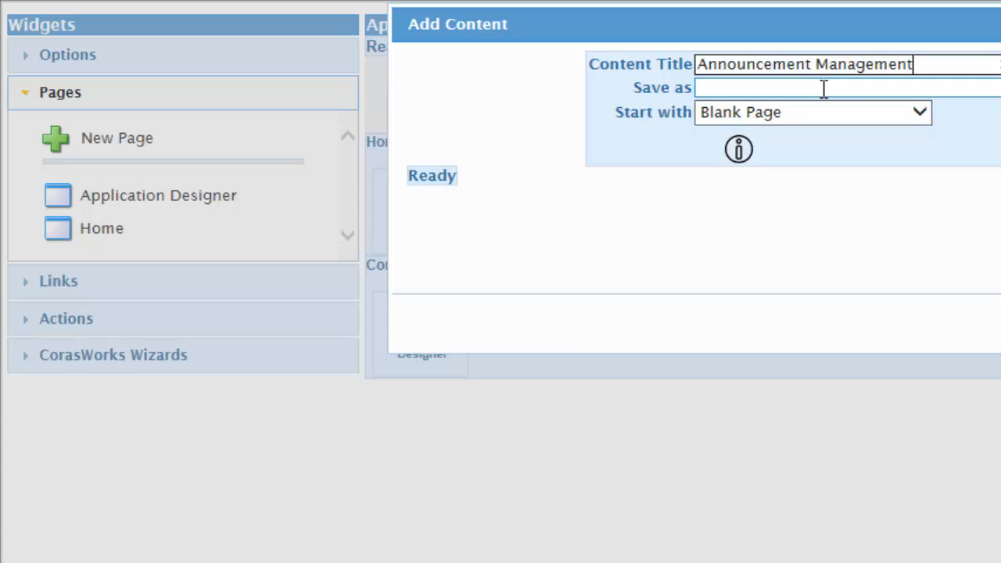
click(824, 88)
text(Announcements)
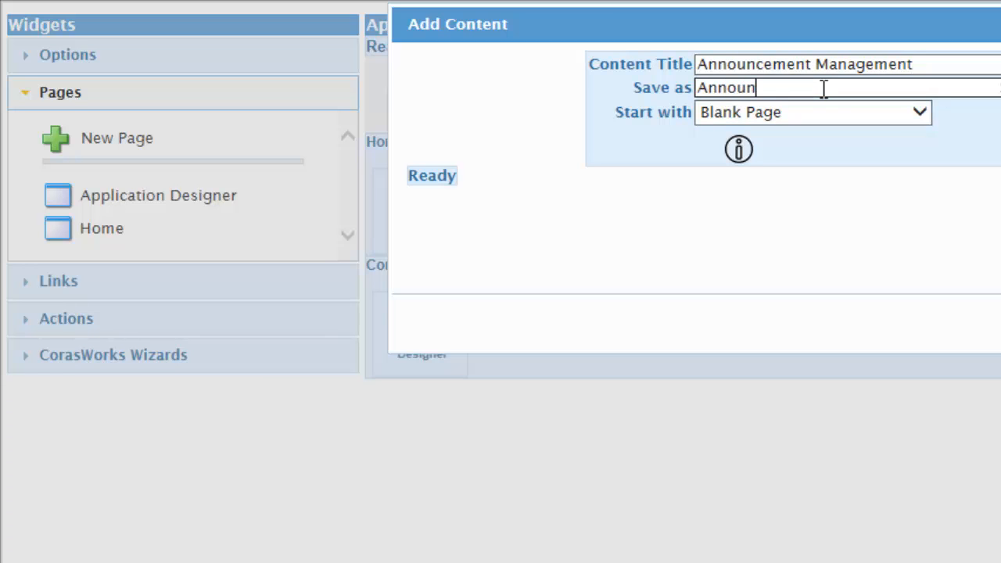
Base the new announcements page on the Announcement Widget, give it the three-people icon and save it
click(922, 117)
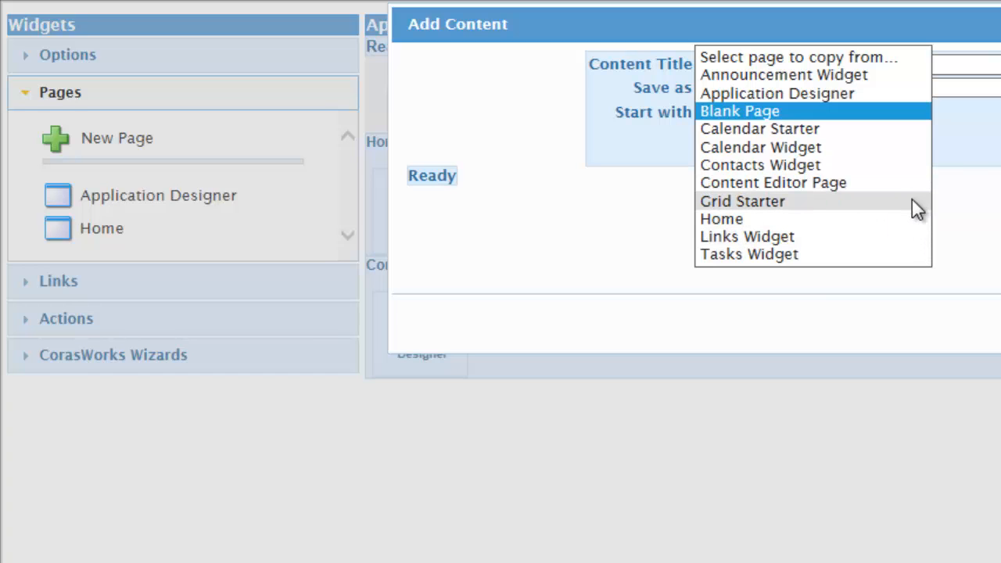
click(861, 76)
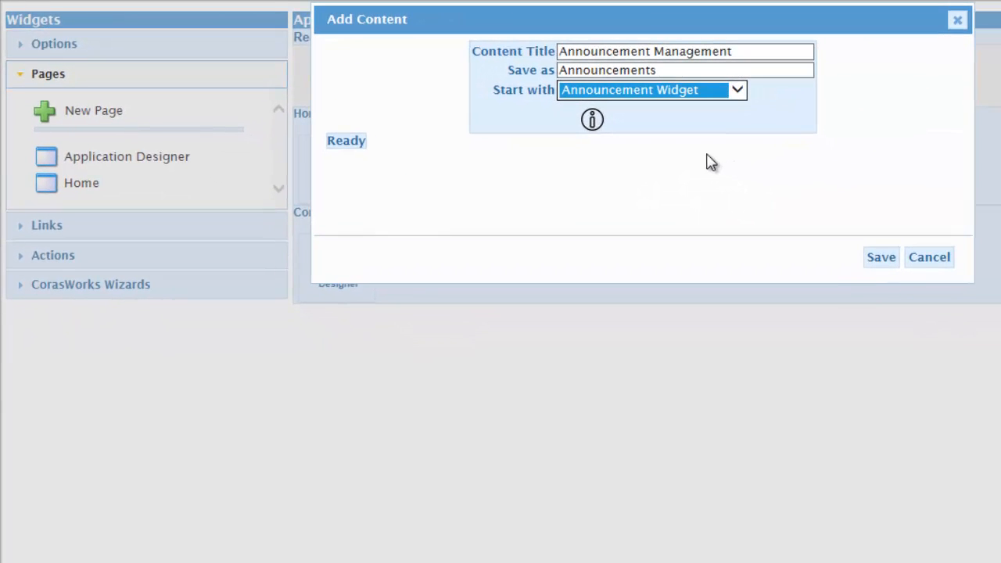
click(598, 125)
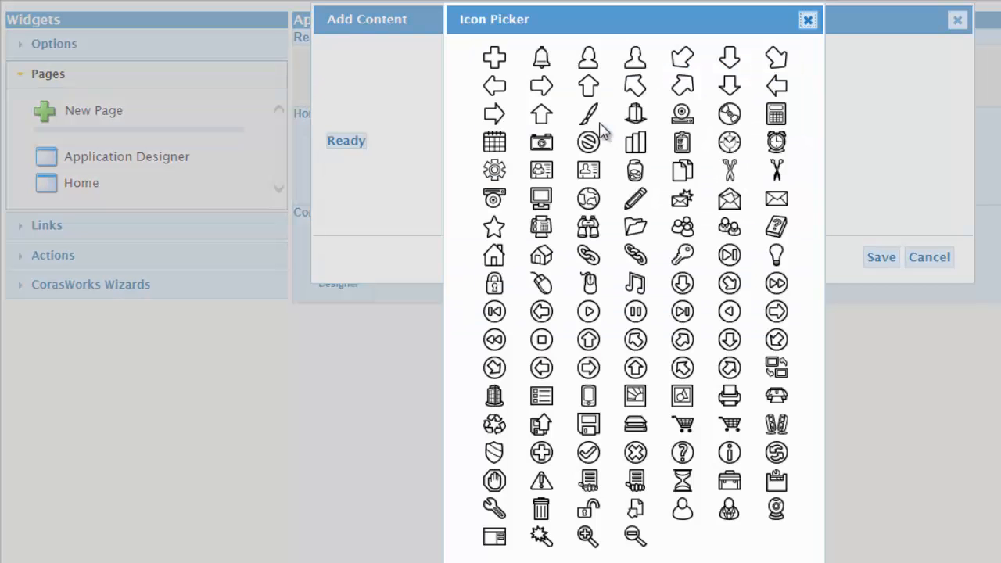
click(693, 229)
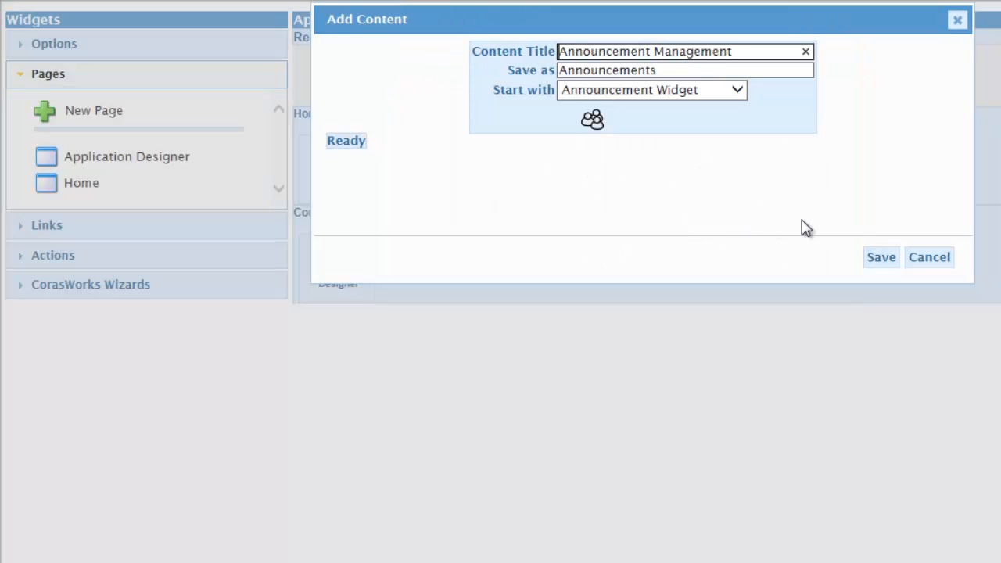
click(873, 261)
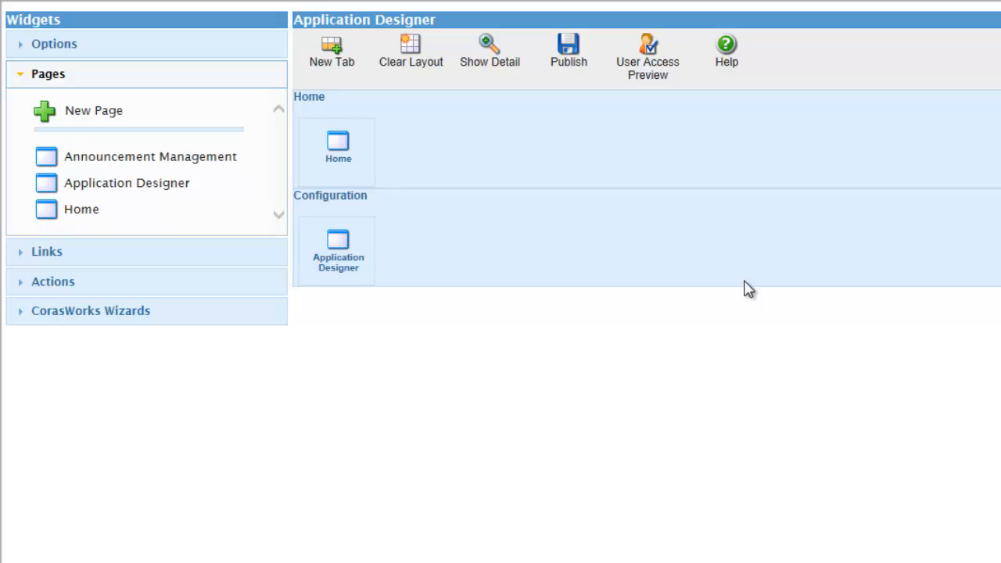
Create a "Task Management" page saved as "Tasks", starting with the Tasks Widget and using the circled check mark icon
click(96, 109)
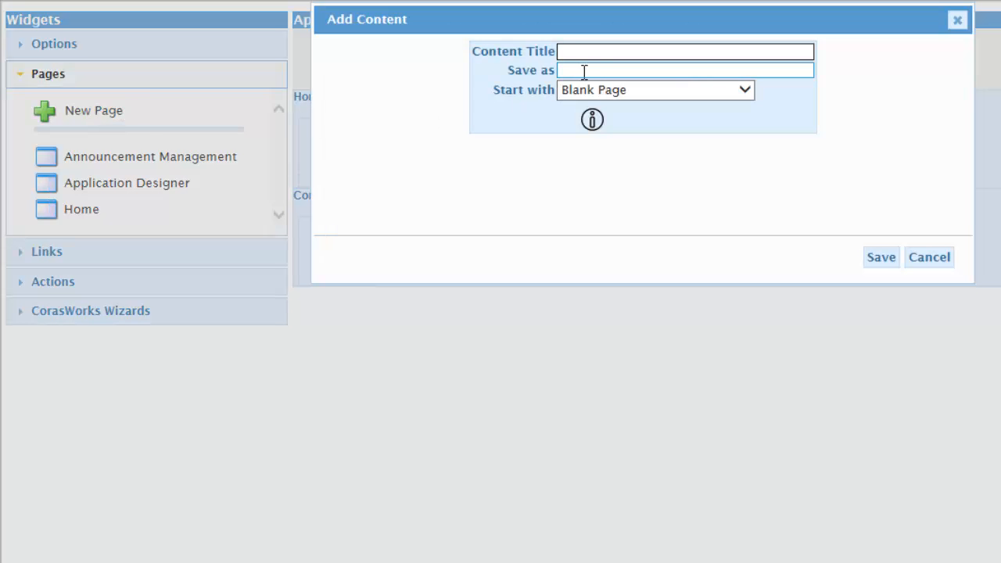
text(Task Management)
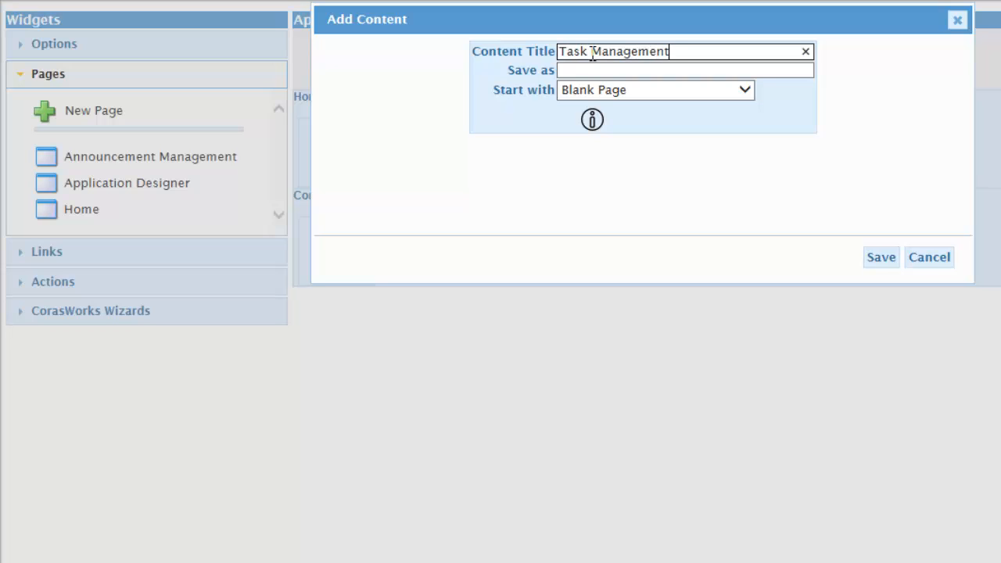
key(Tab)
text(Tasks)
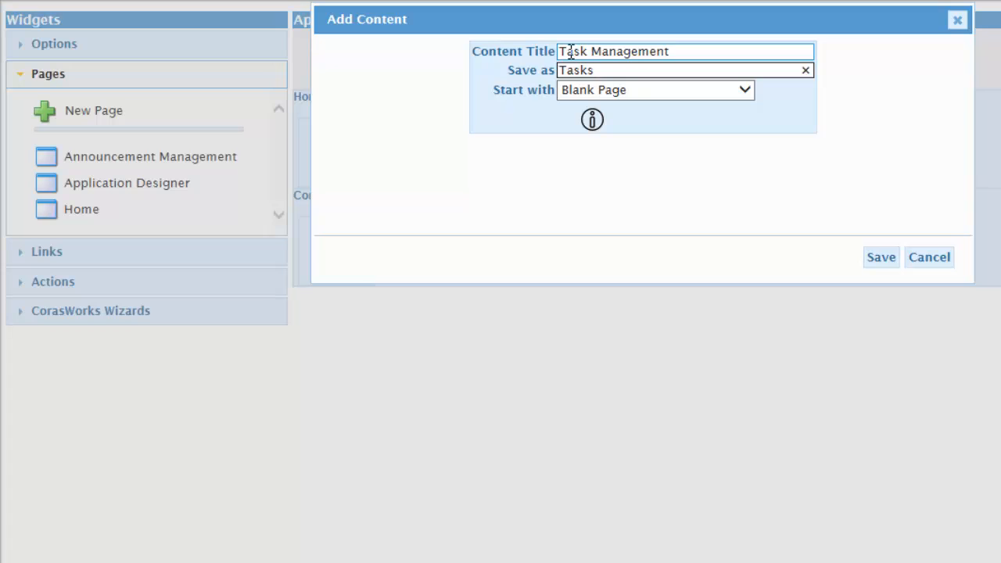
click(747, 90)
click(727, 208)
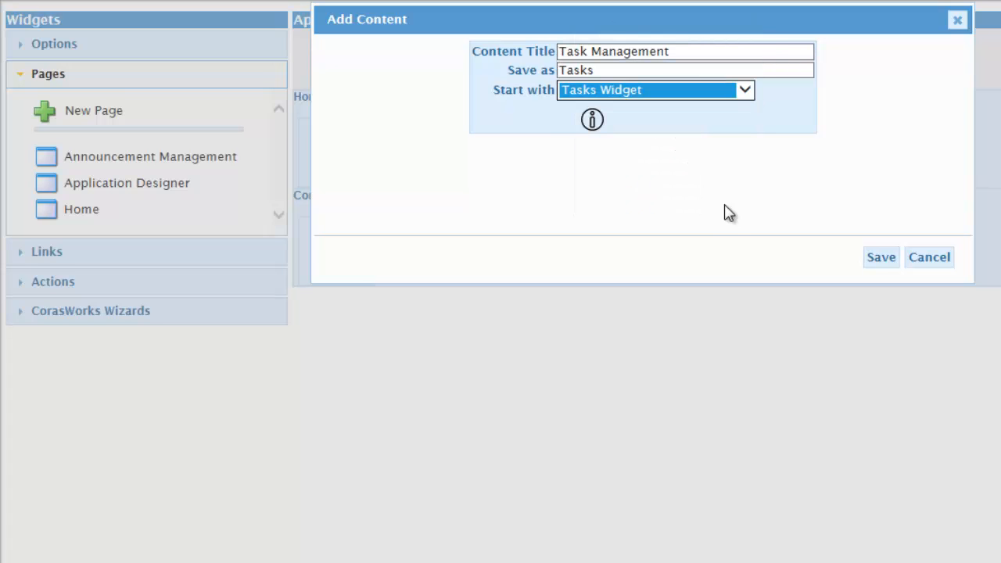
click(596, 126)
click(596, 456)
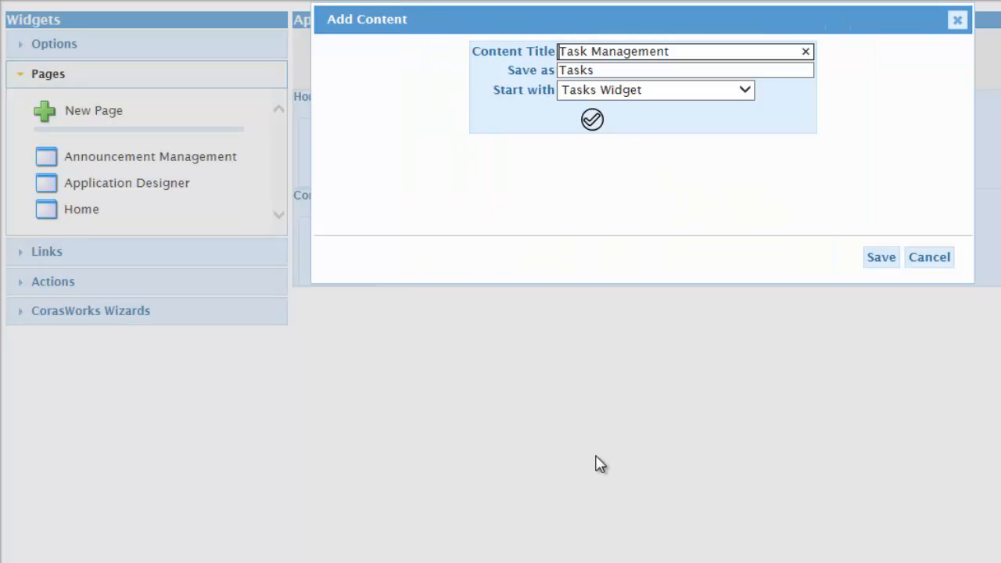
click(876, 260)
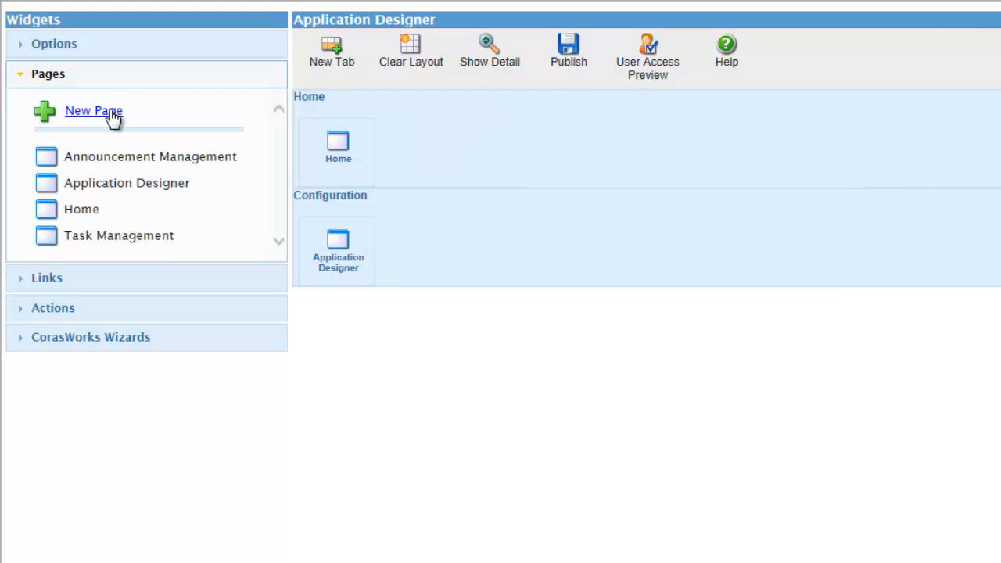
Create a "Calendar Management" page saved as "Calendar", starting with the Calendar Widget and using the calendar grid icon
click(105, 115)
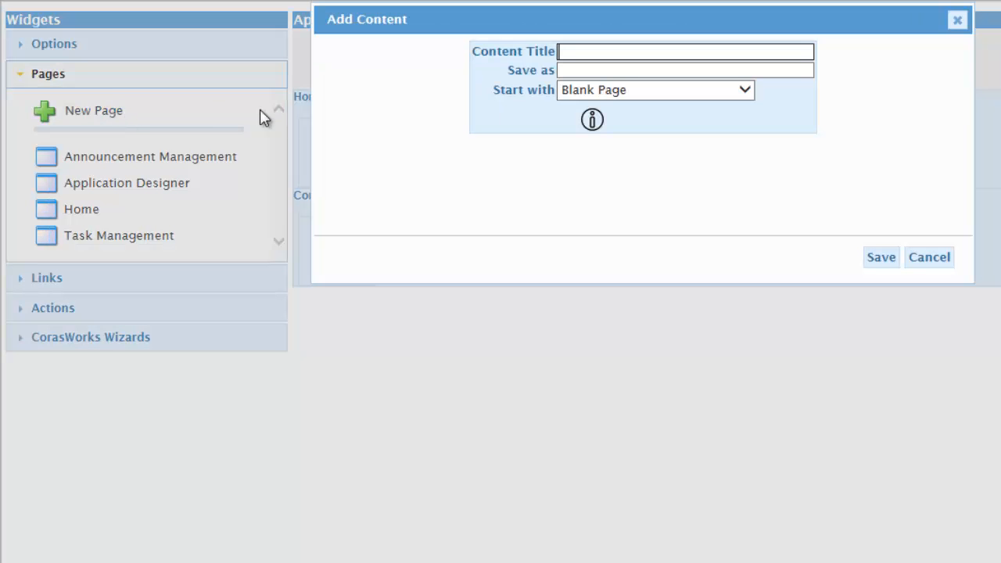
text(Calendar Management)
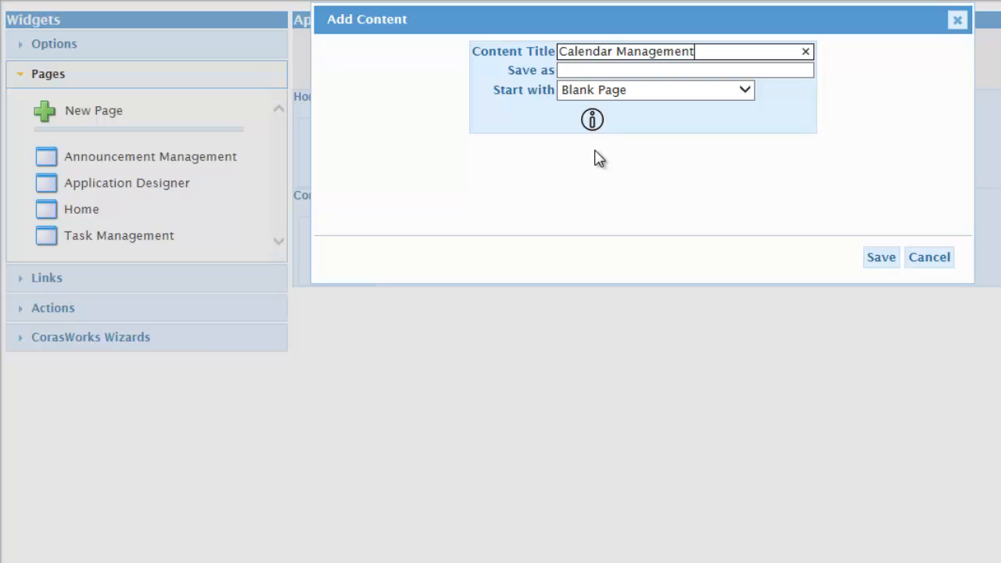
key(Tab)
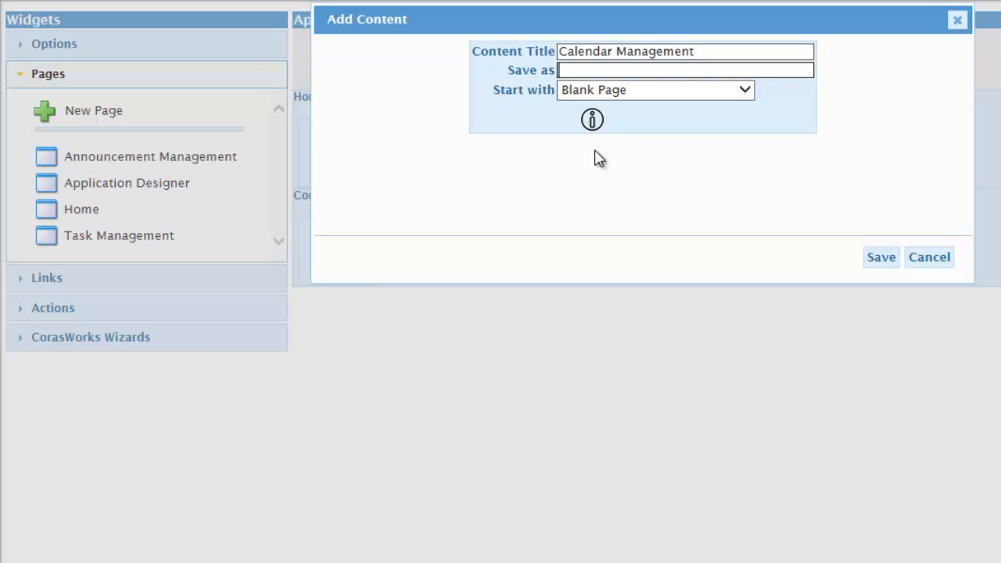
text(Calendar)
click(746, 91)
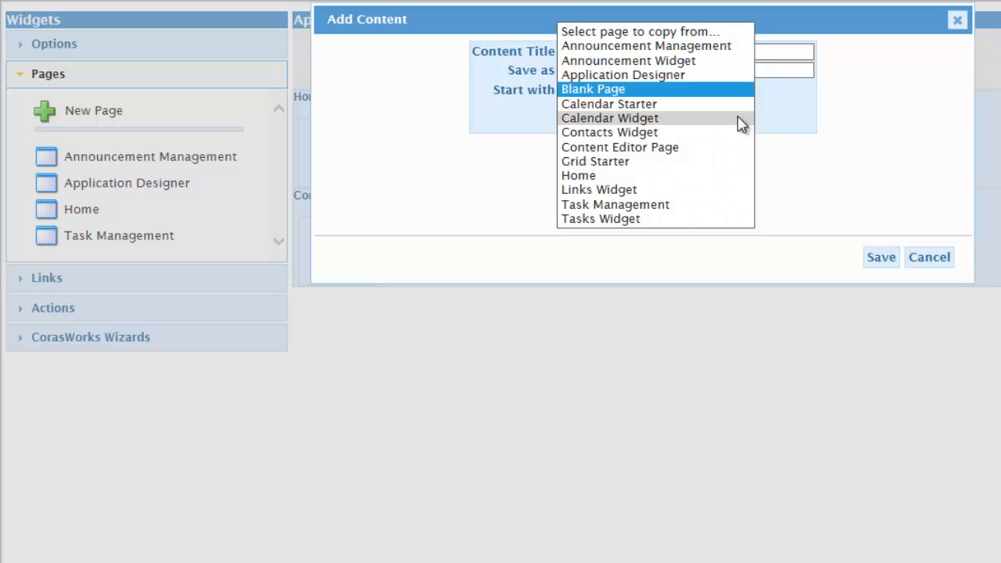
click(740, 120)
click(601, 124)
click(503, 144)
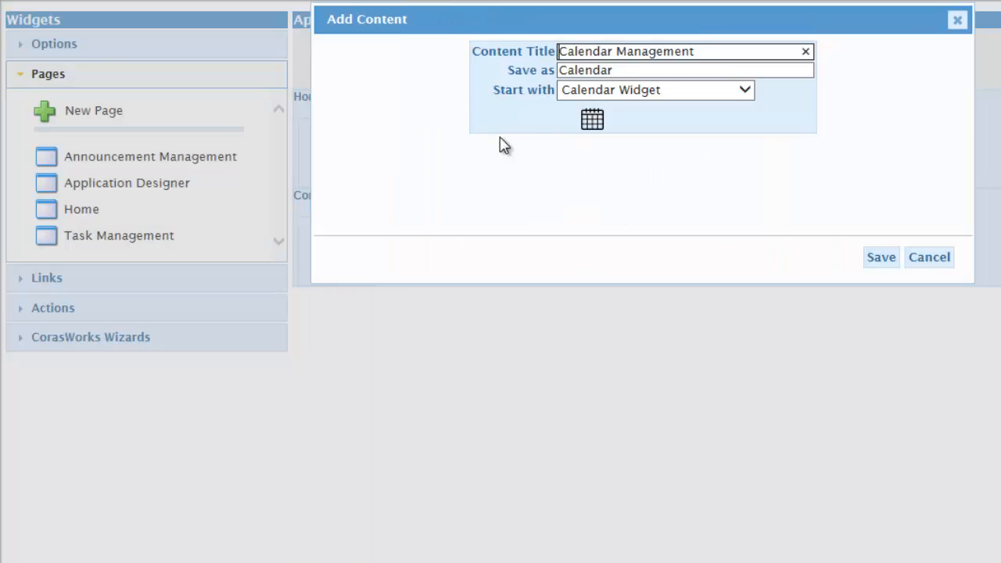
click(881, 258)
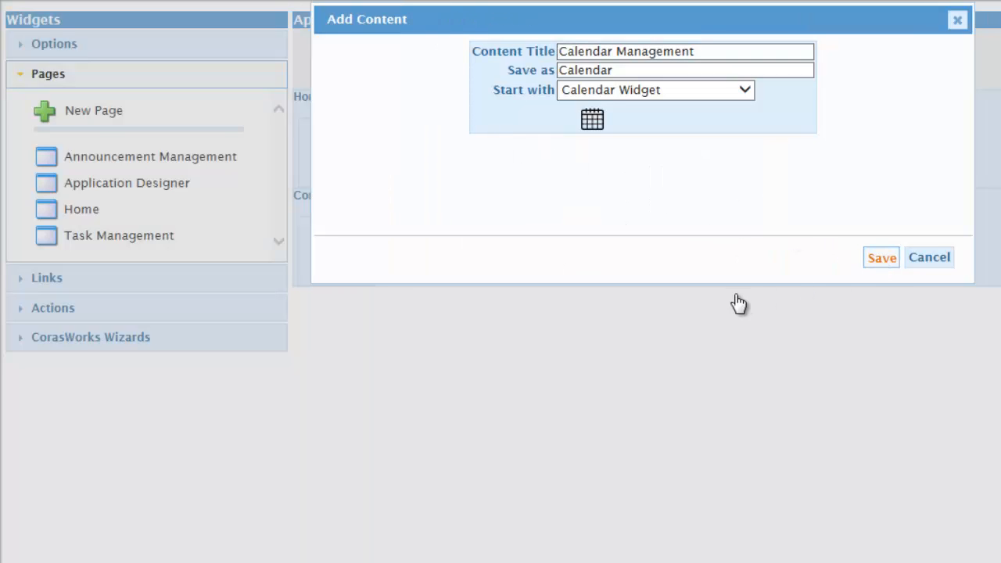
Start another new page with the title "Contact Management" and the save name "Contacts"
click(100, 113)
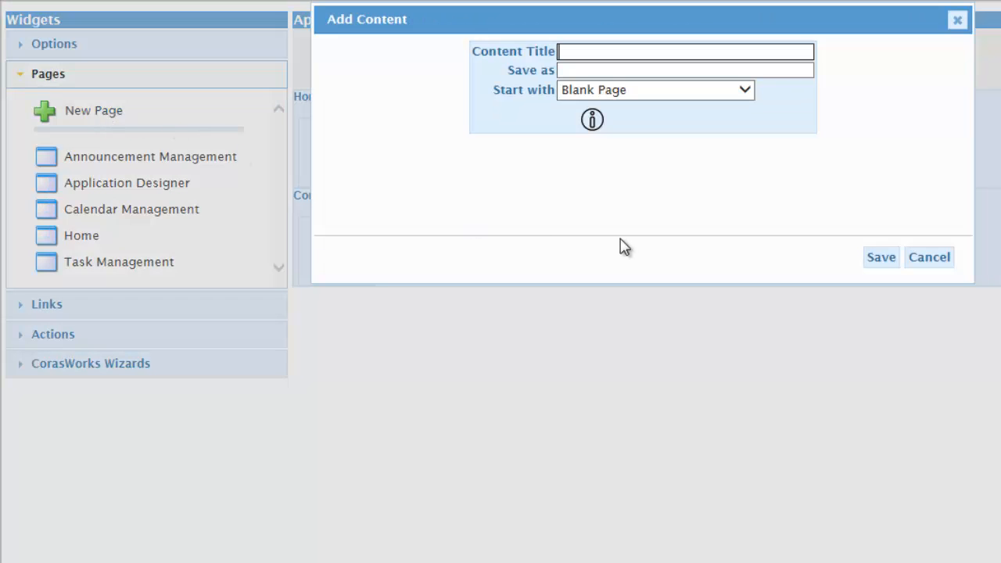
text(ContactM)
key(BackSpace)
text(Mana)
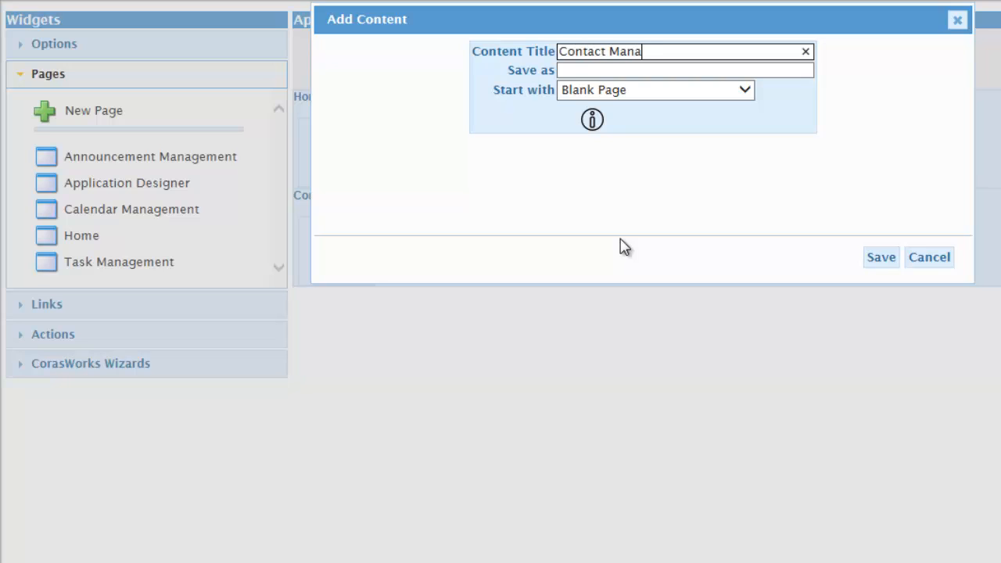
text(gement)
key(Tab)
text(Con)
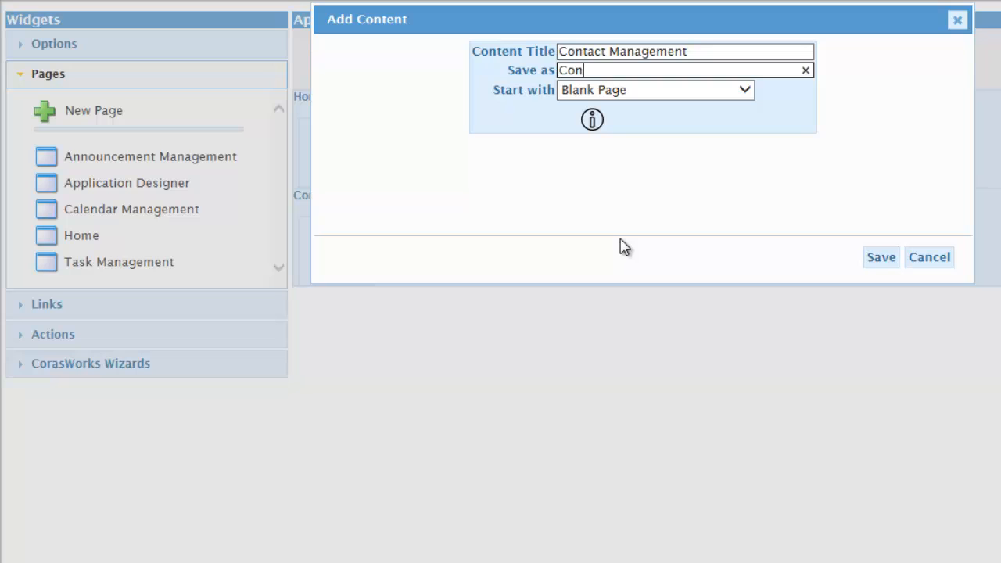
text(tacts)
Base the new contacts page on the Contacts Widget, give it the contact card icon and save it
click(744, 93)
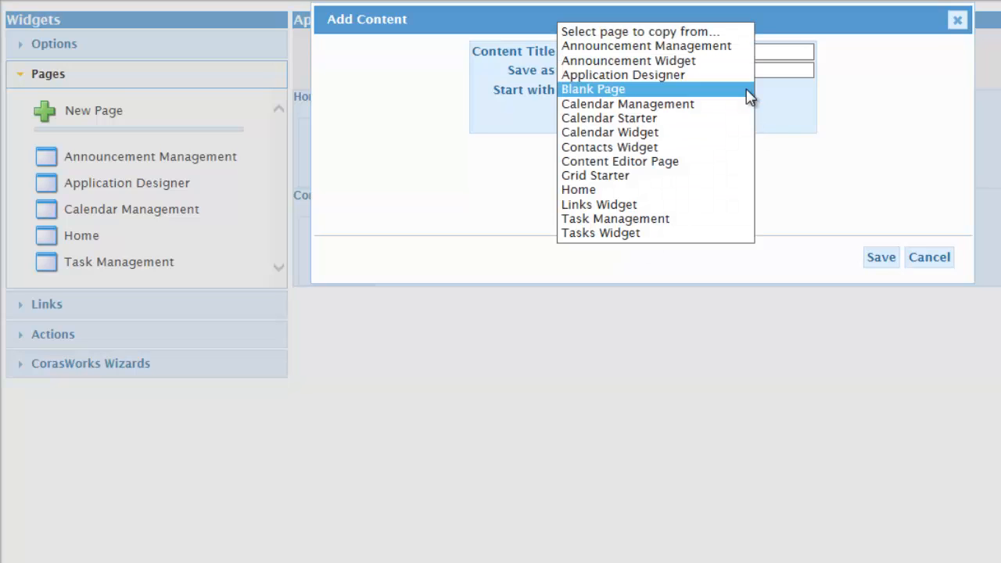
click(727, 149)
click(591, 121)
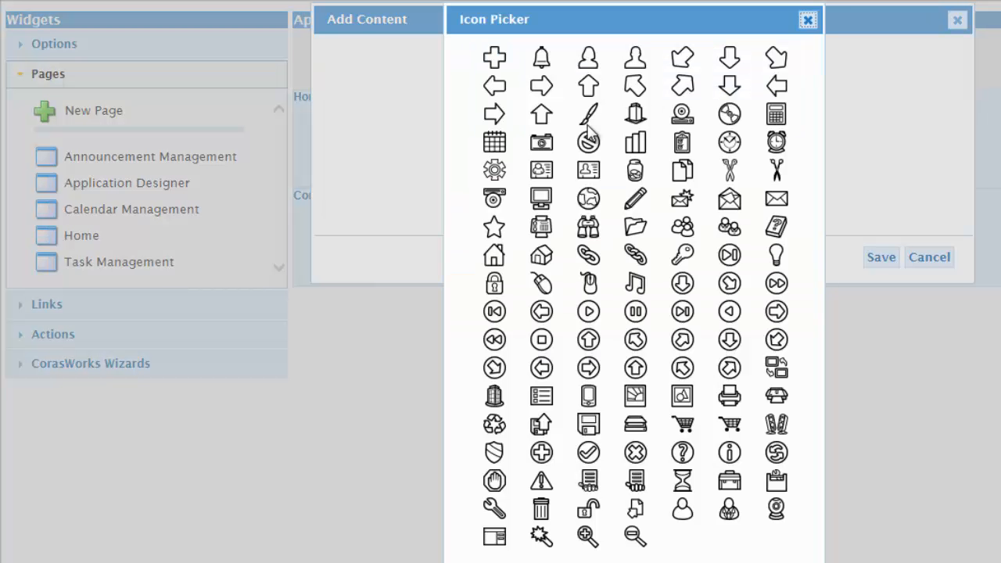
click(551, 177)
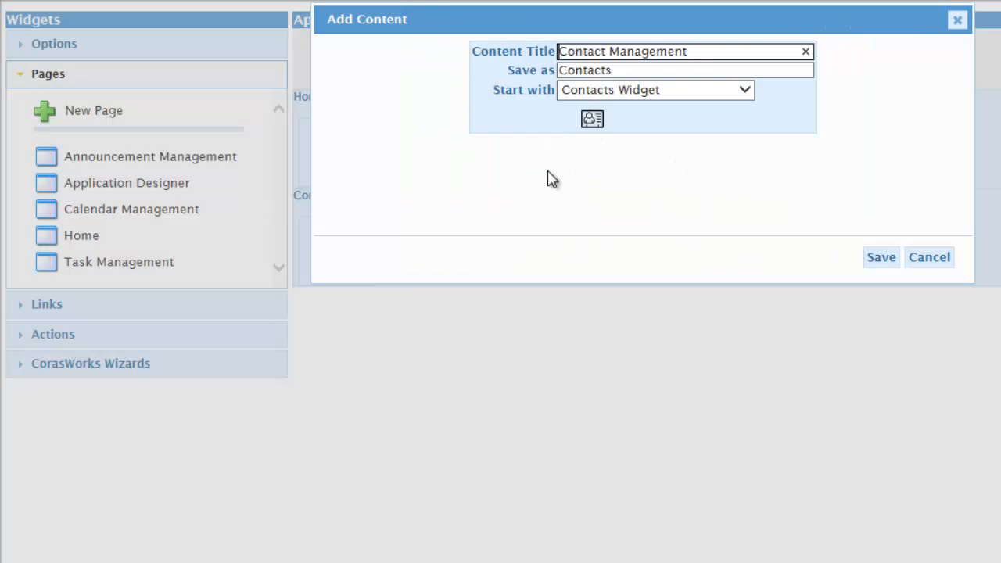
click(882, 259)
Add the Announcement, Task, Calendar and Contact Management pages in that order to the site's Home tab, and open the Announcement Management page
drag(115, 160, 452, 161)
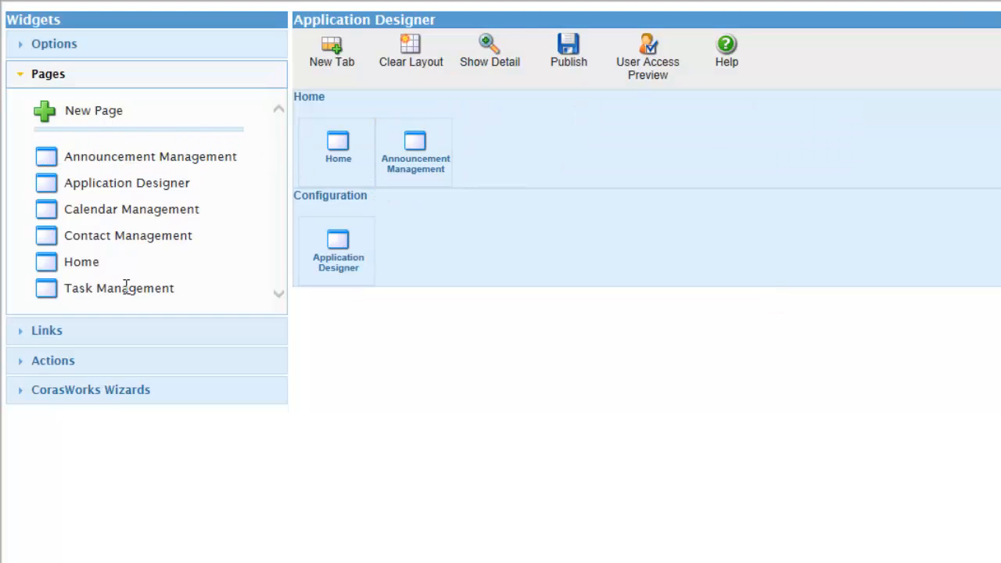
drag(125, 287, 547, 150)
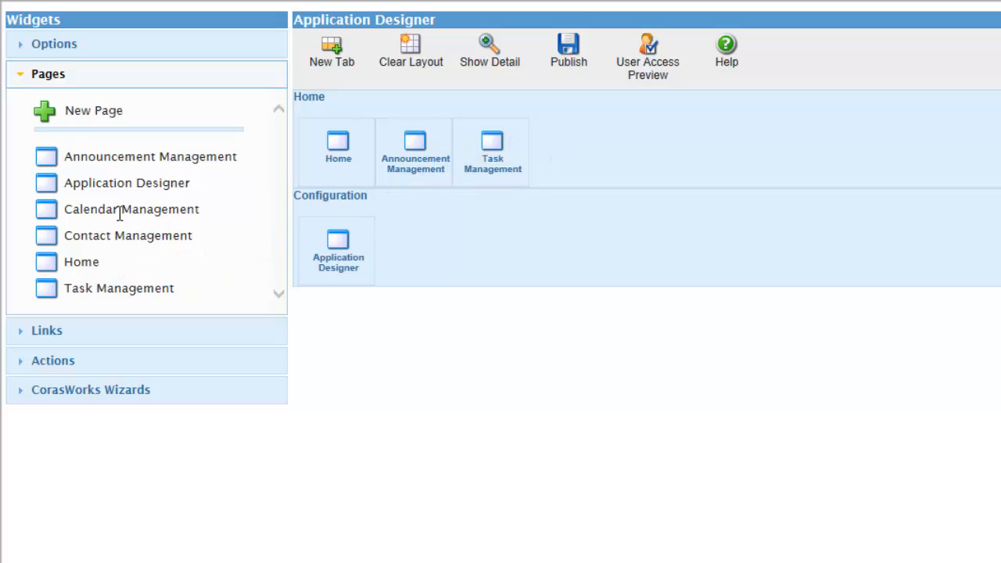
drag(117, 211, 615, 143)
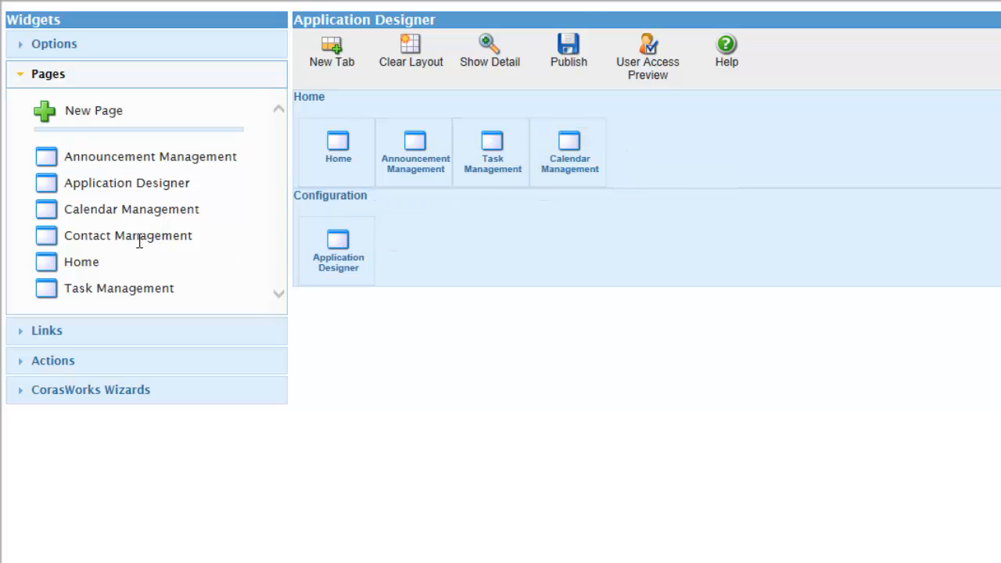
drag(139, 240, 712, 160)
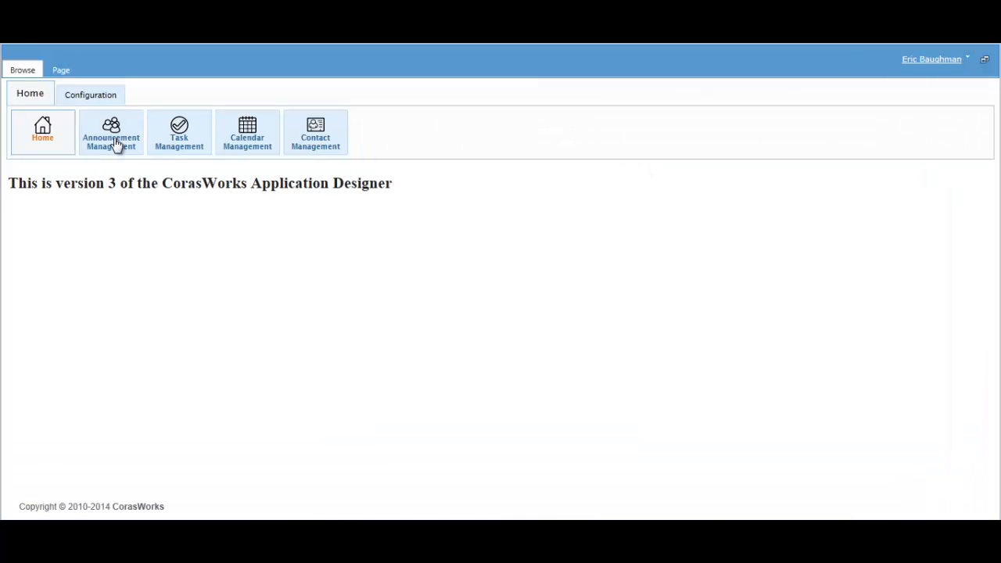
click(113, 142)
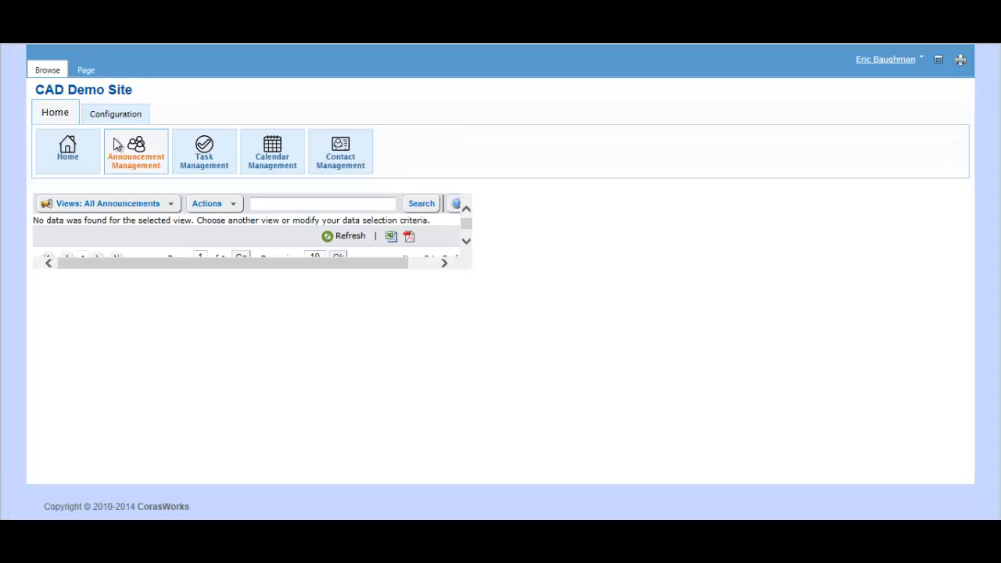
Open the form for creating a new announcement on the Announcement Management page and close it without saving
click(210, 187)
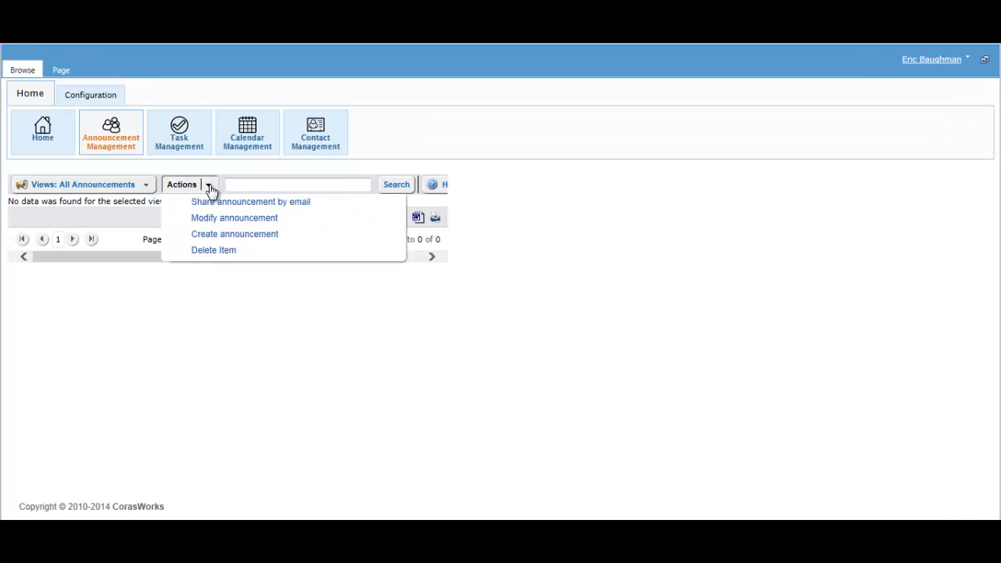
click(220, 240)
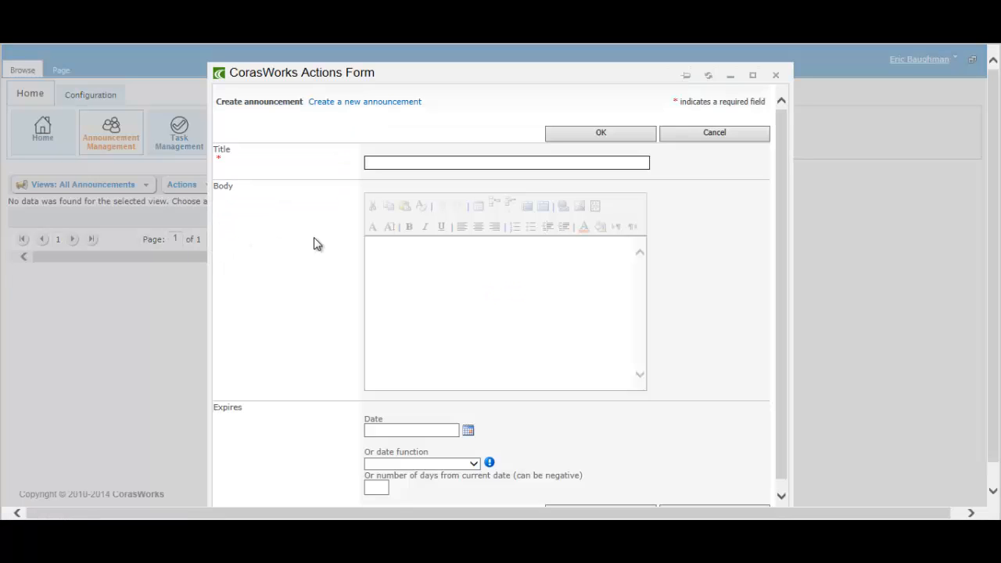
click(733, 135)
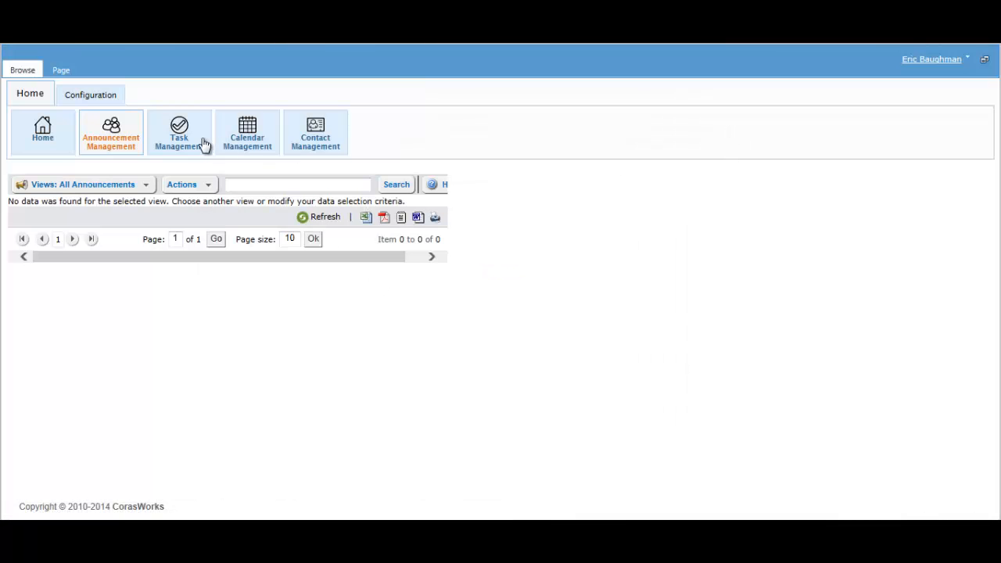
Open the Task Management page and examine its available task actions and views
click(187, 144)
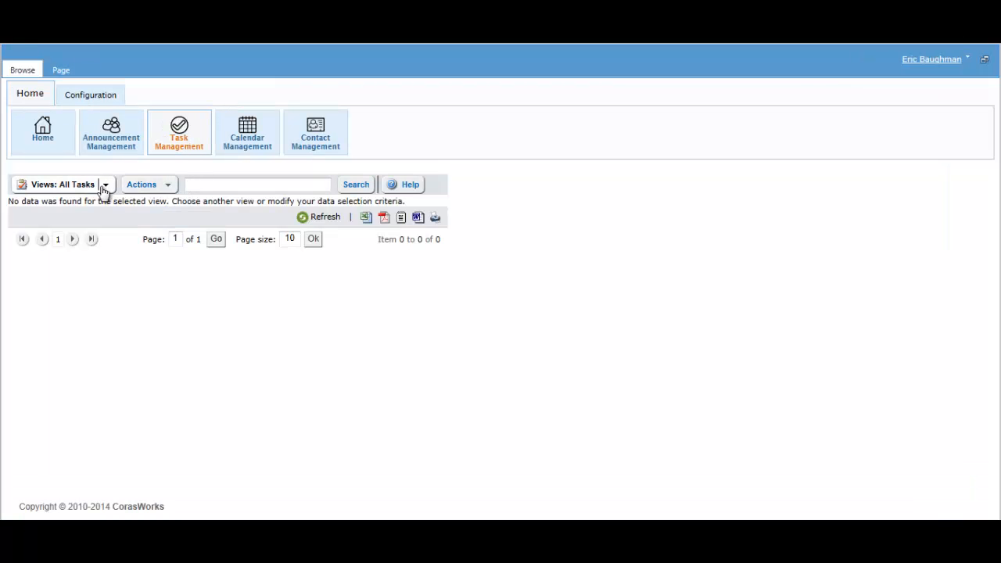
click(169, 186)
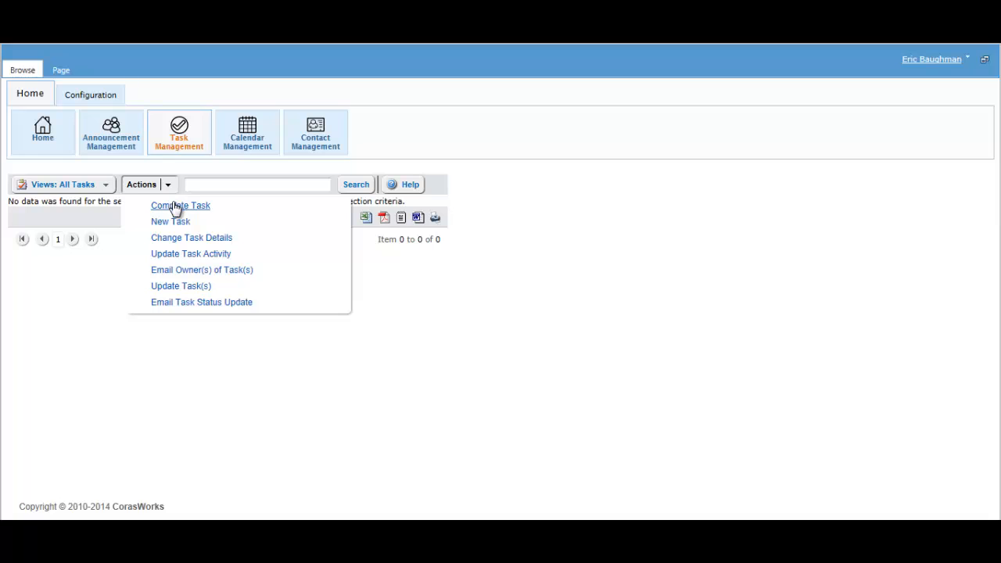
click(107, 186)
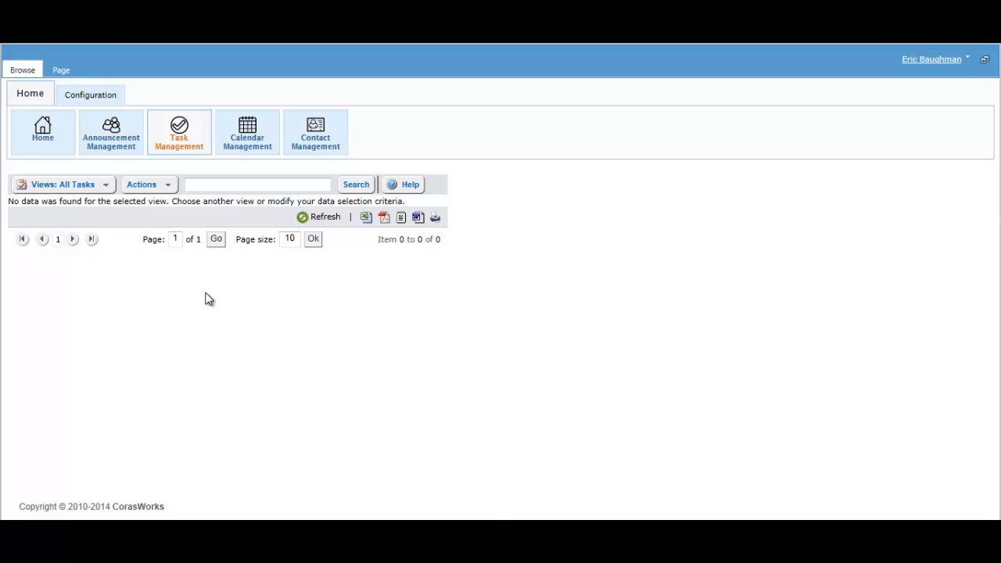
Return to the Application Designer configuration page and add a new navigation tab titled "Resources"
click(101, 98)
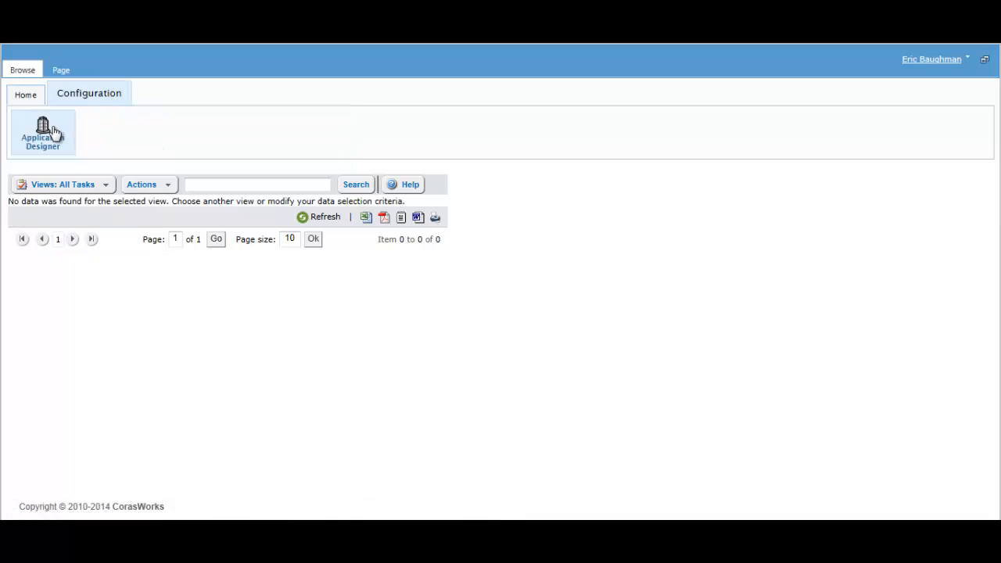
click(53, 131)
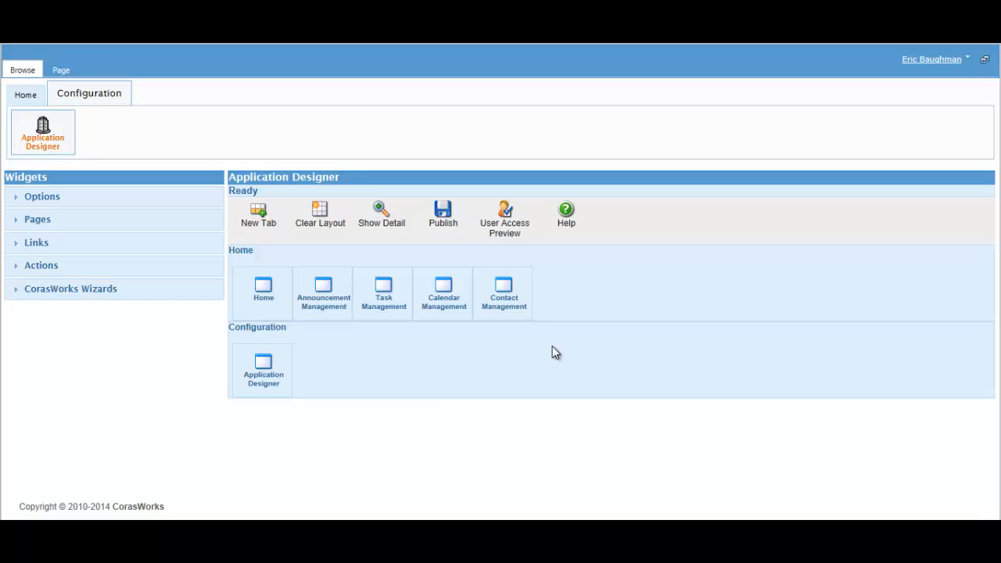
click(259, 215)
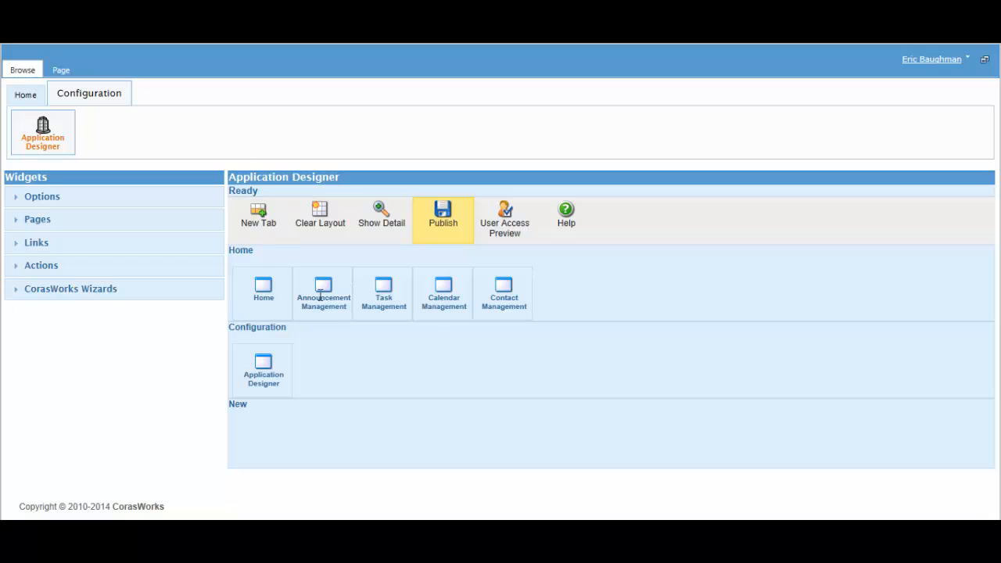
click(255, 403)
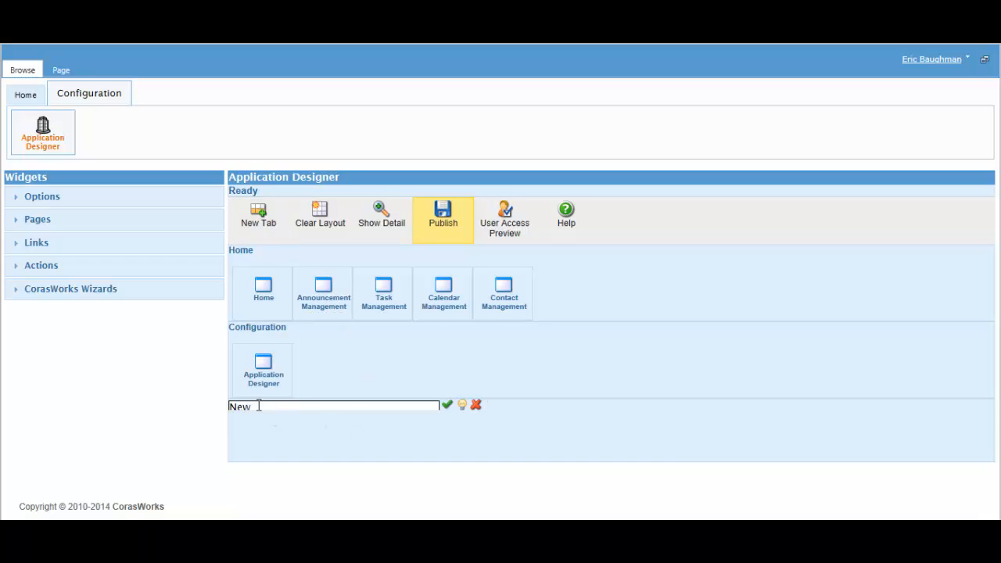
drag(250, 407, 216, 401)
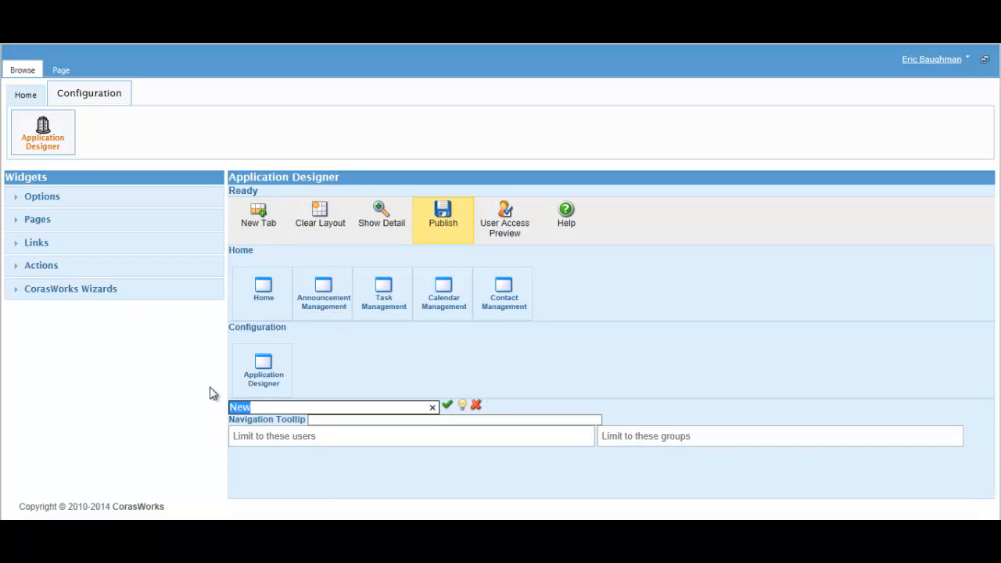
text(Resources)
Look through the users and groups that the Resources tab can be limited to, and save the tab
click(333, 437)
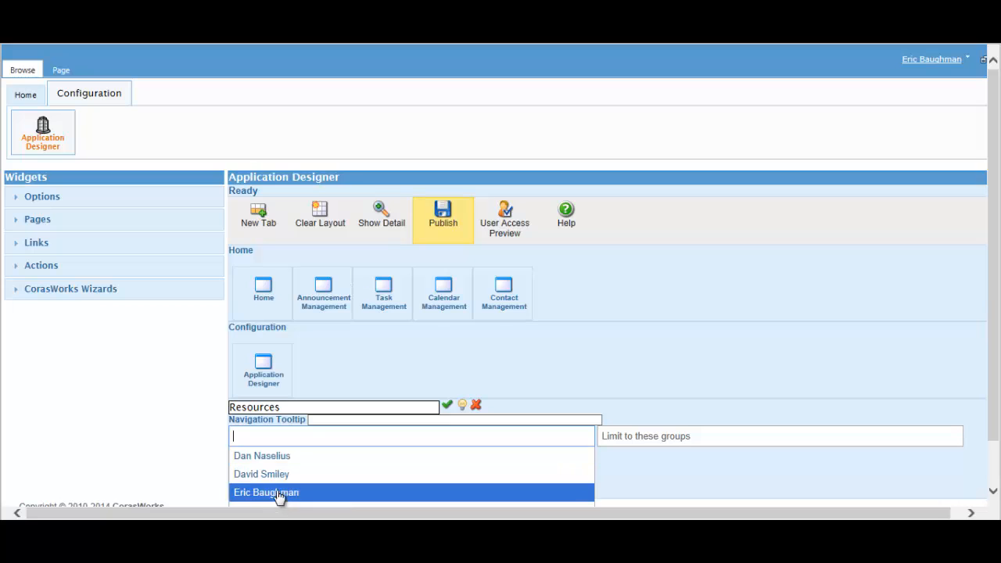
click(669, 437)
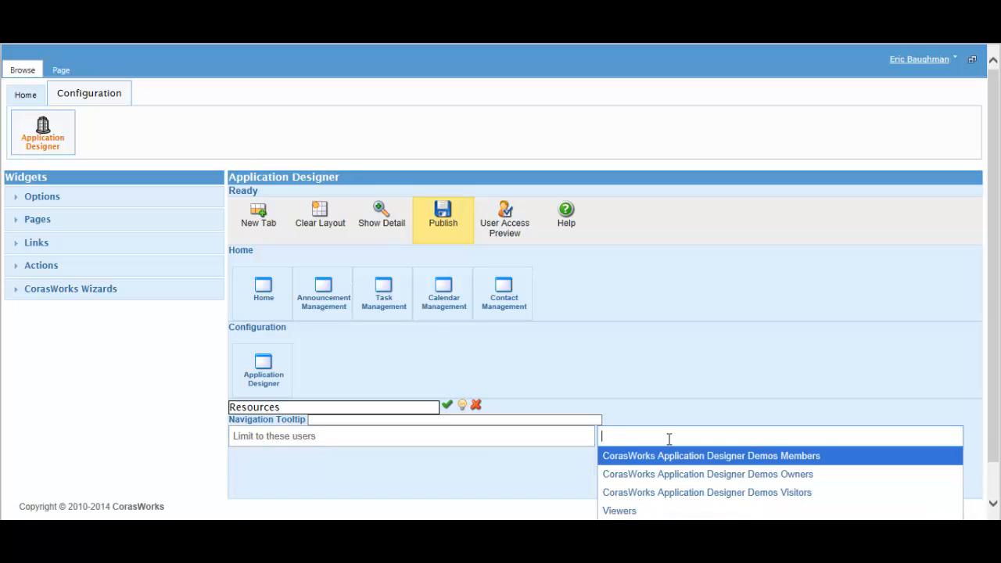
click(573, 442)
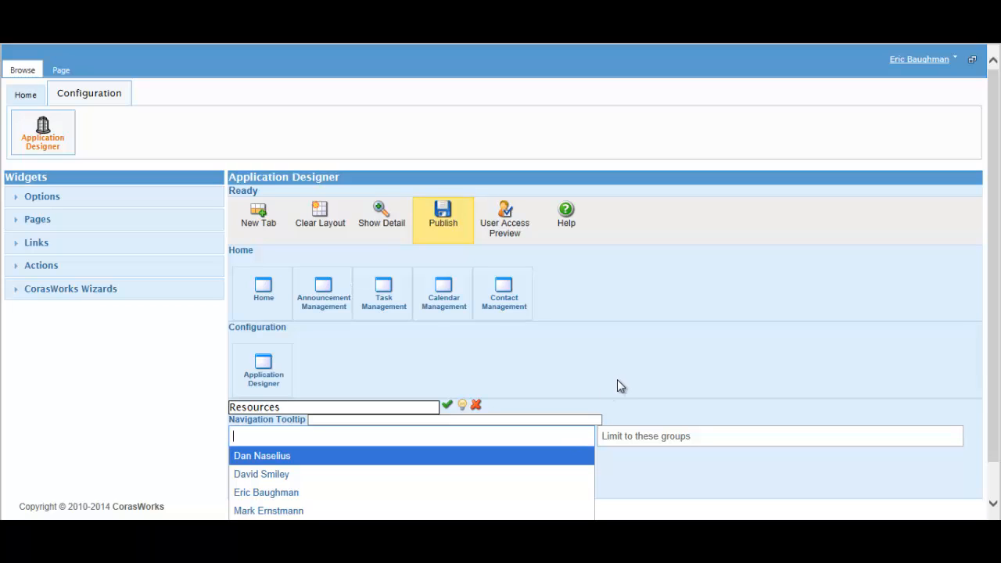
click(447, 404)
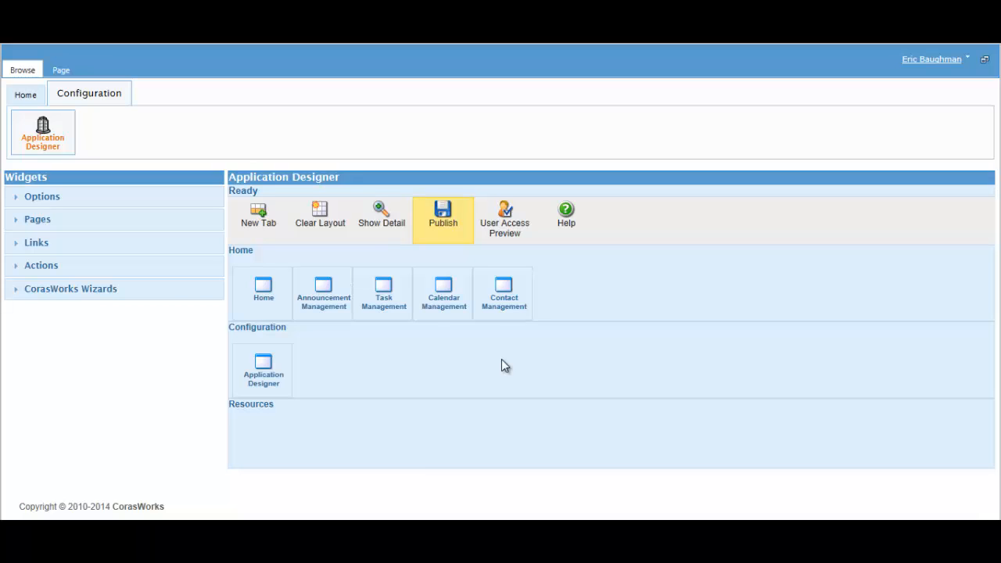
Add the existing CorasWorks and Customer Center links to the Resources tab
click(92, 244)
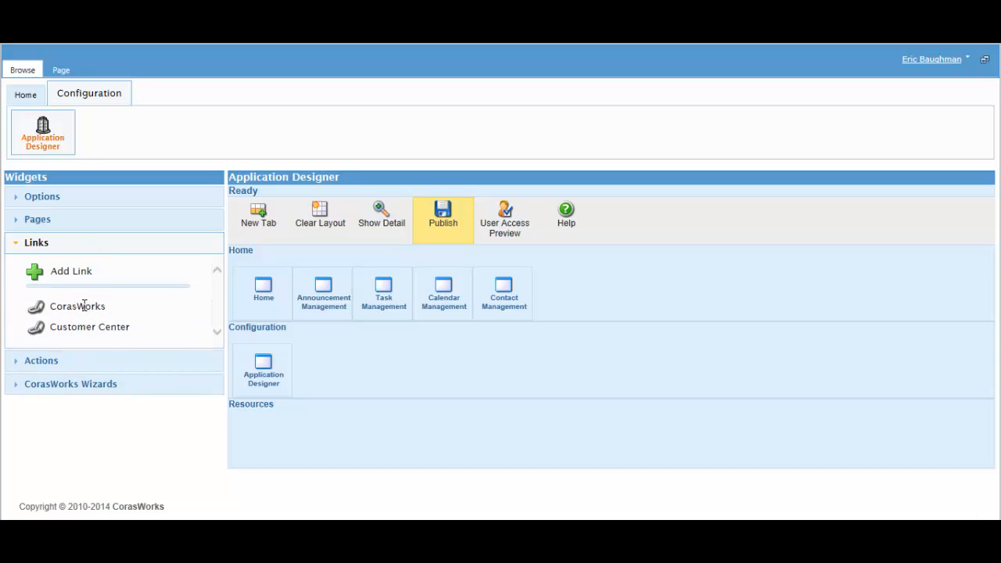
drag(84, 305, 268, 432)
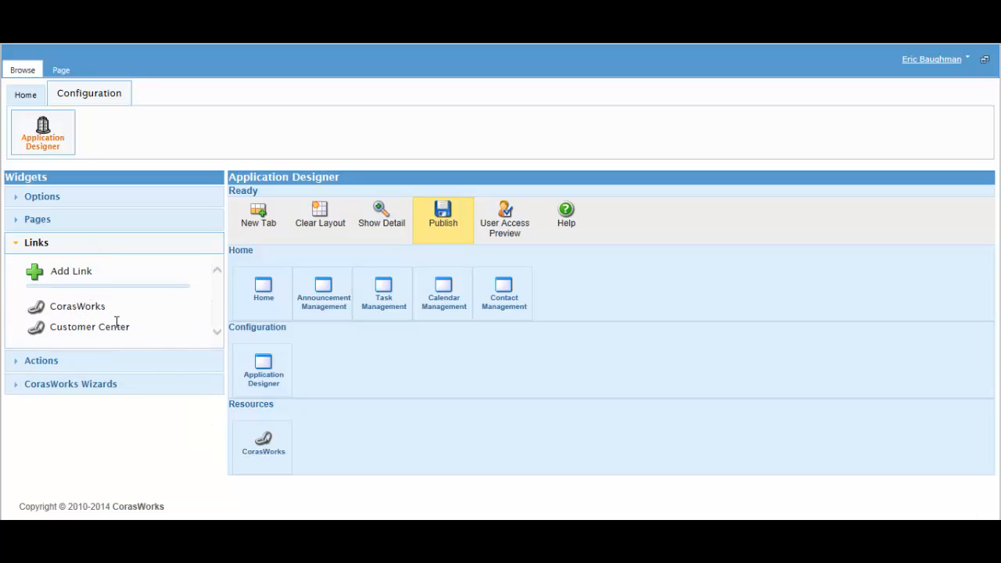
drag(101, 326, 369, 442)
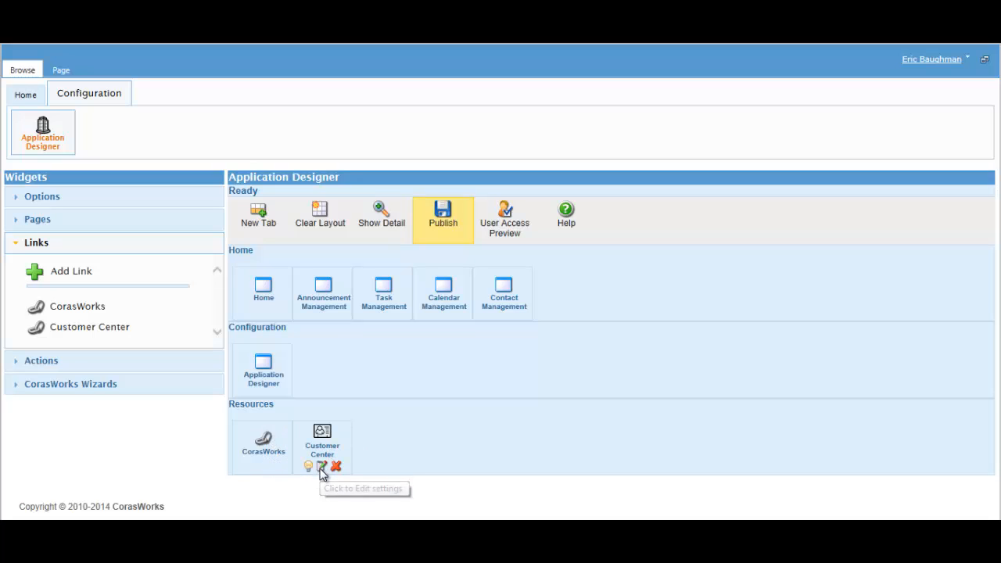
Set the Customer Center link's target to New Window, and move the Resources tab above the Configuration tab
click(321, 467)
scroll(447, 473, down, 3)
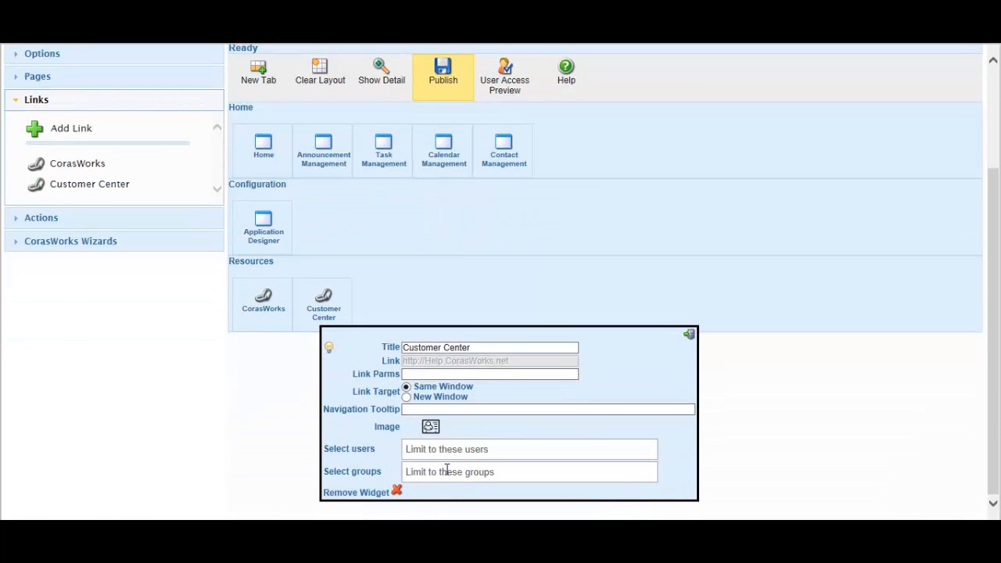
click(407, 397)
click(689, 334)
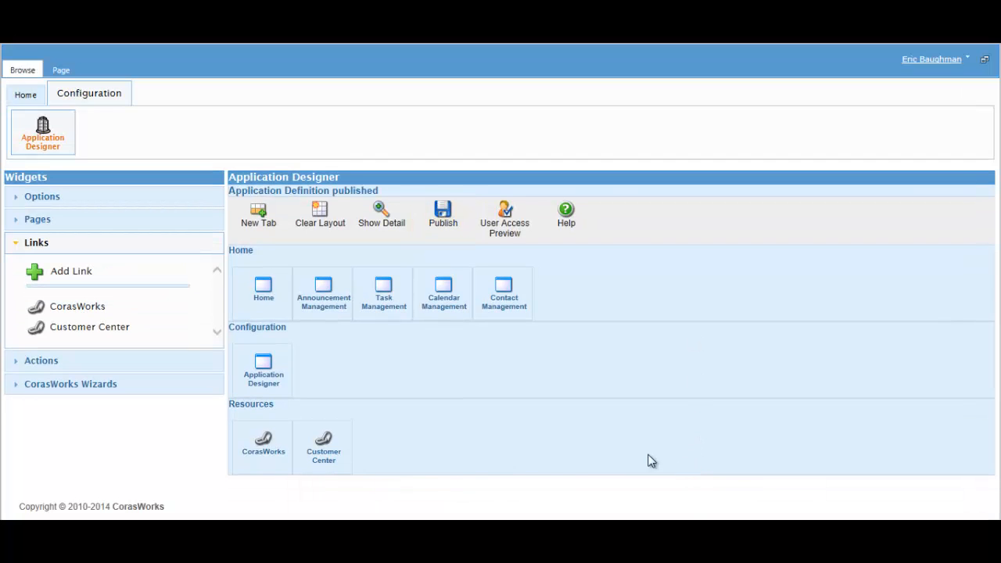
drag(461, 431, 471, 337)
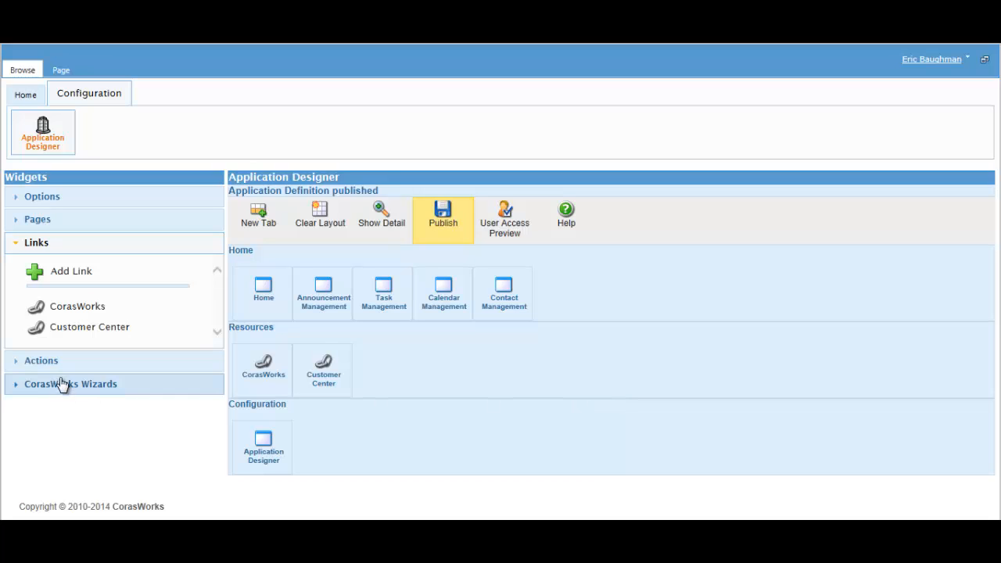
Examine the Actions widgets and the application options, including the available themes
click(31, 361)
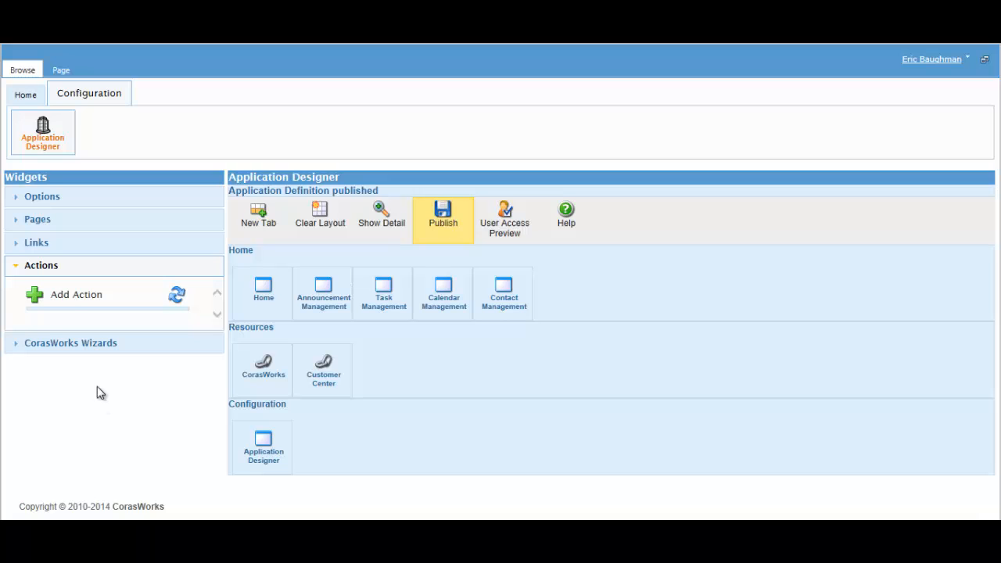
click(15, 204)
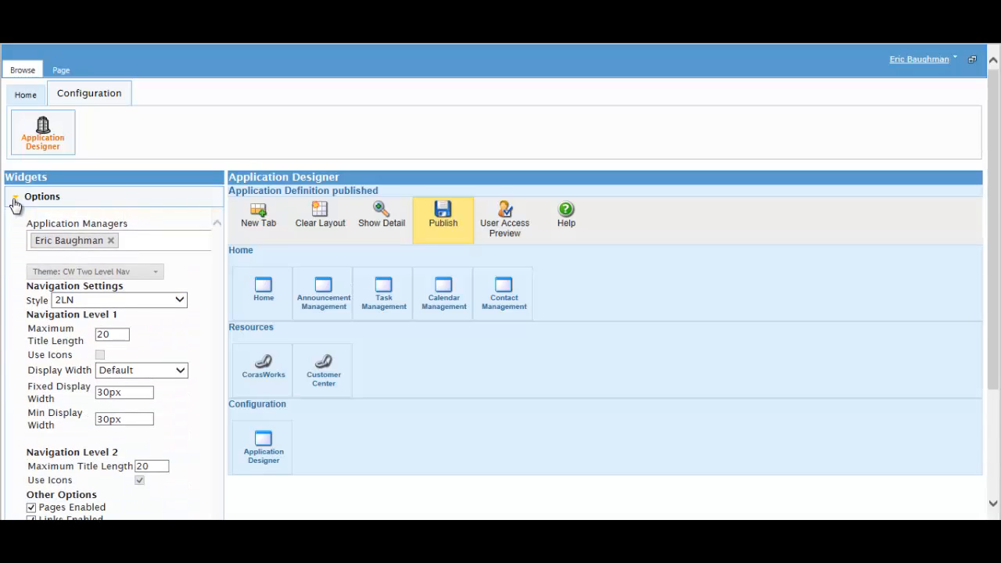
click(154, 272)
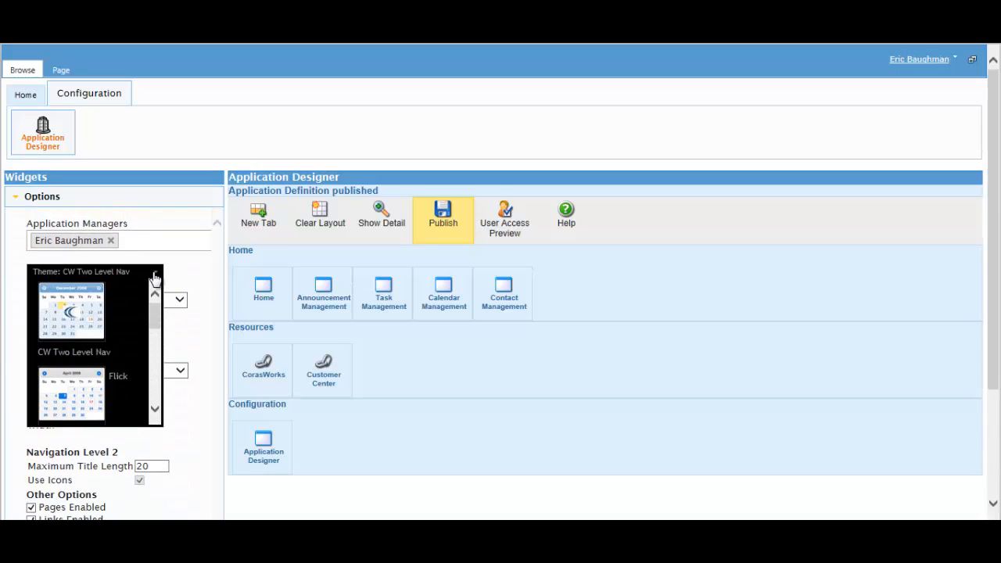
scroll(213, 334, down, 2)
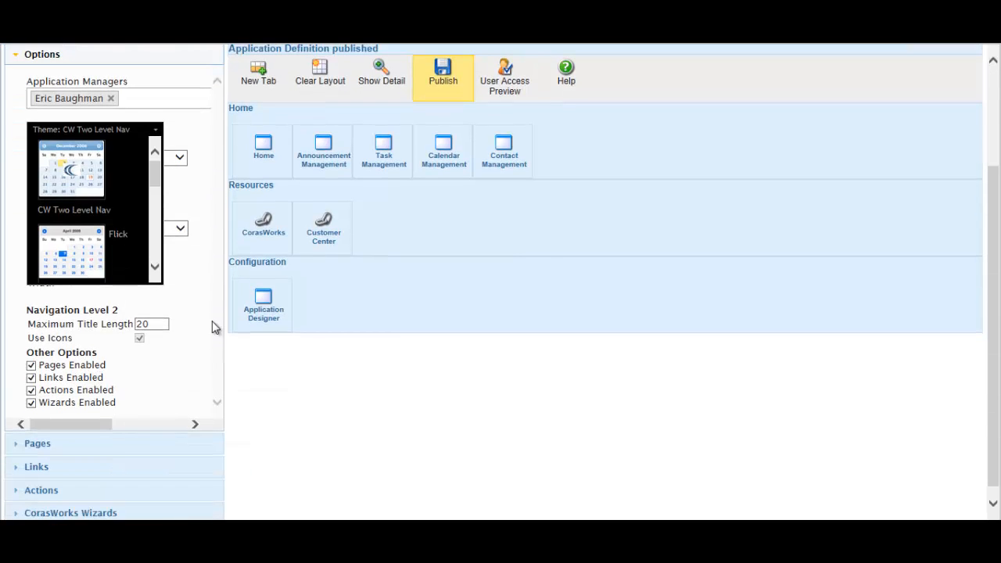
click(163, 139)
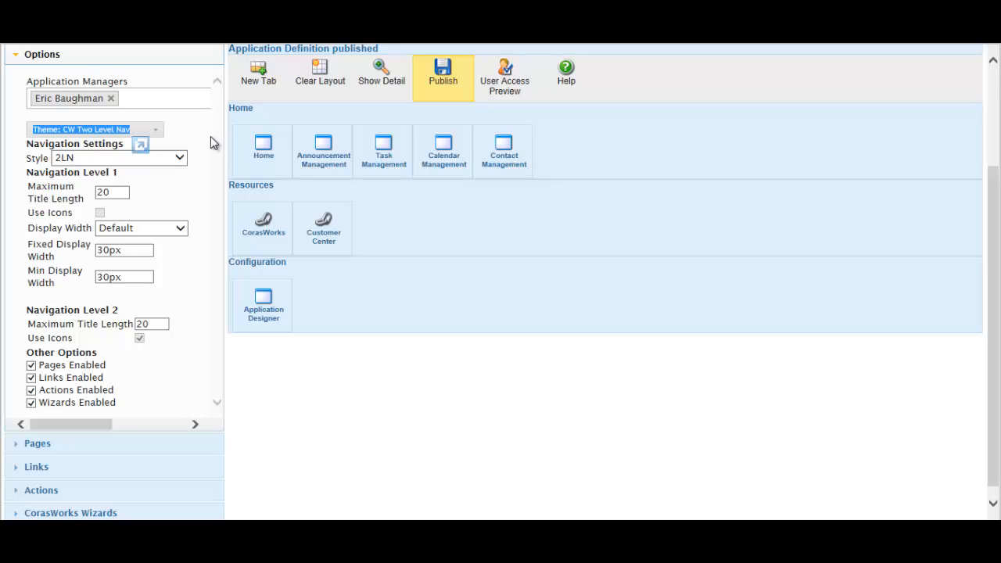
Change the site's navigation style to AccordionLeft and publish the application
click(185, 159)
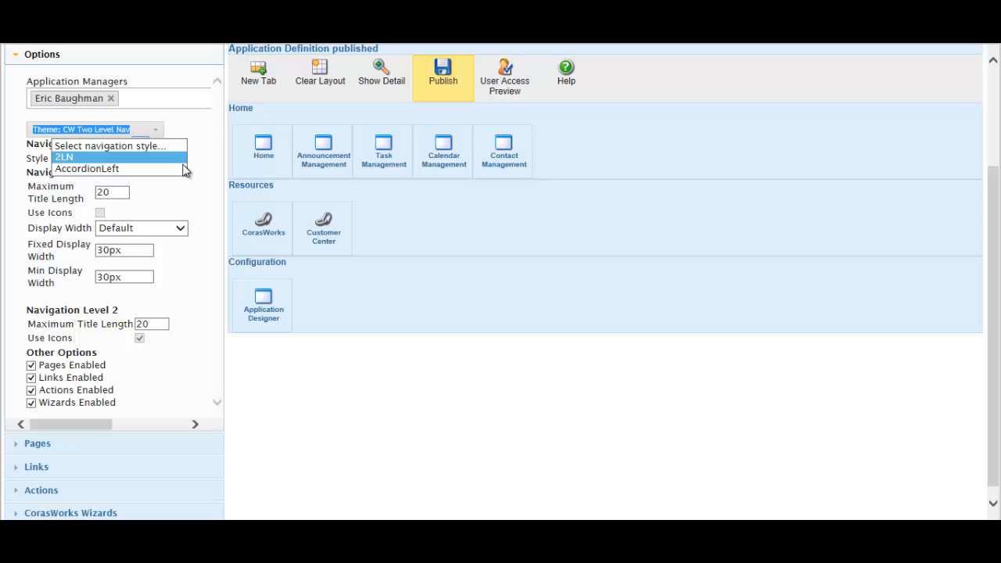
click(178, 169)
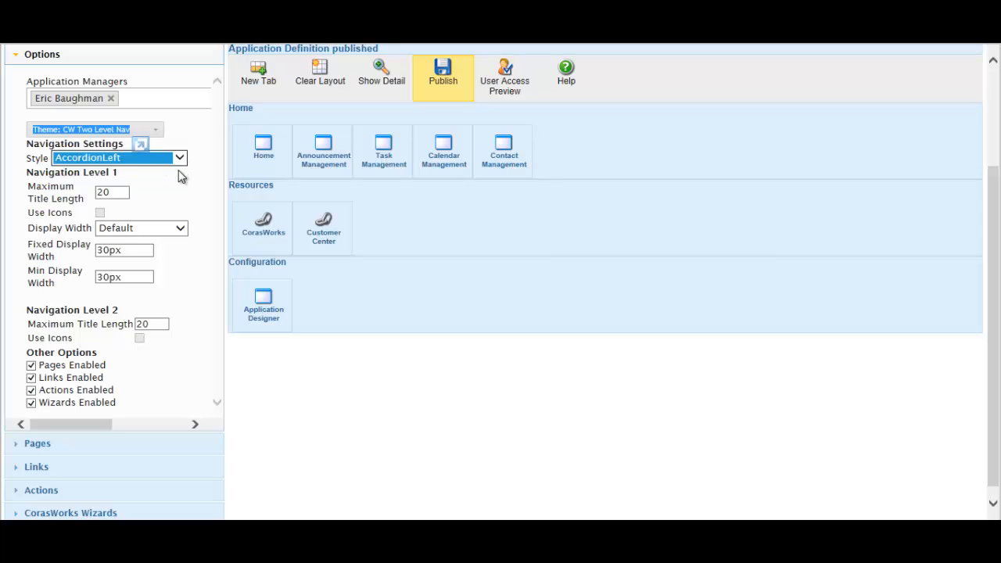
click(436, 95)
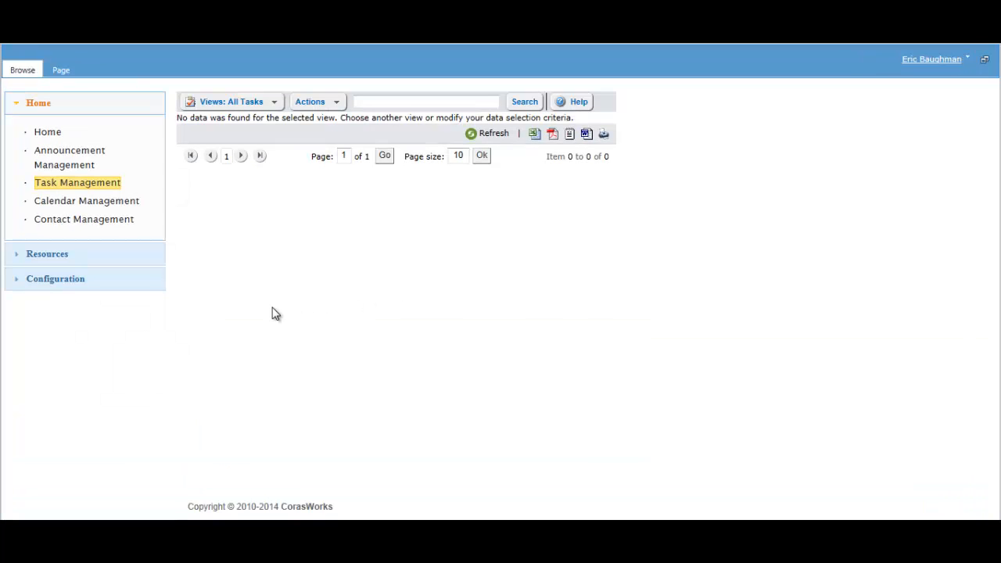
Open the Customer Center from the site's Resources navigation and view its Downloads list
click(62, 261)
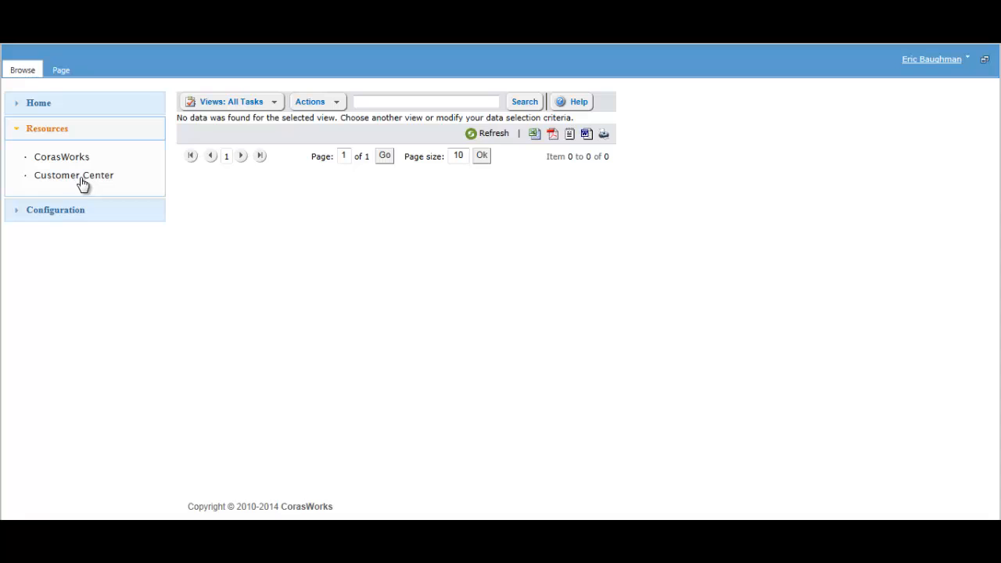
click(83, 176)
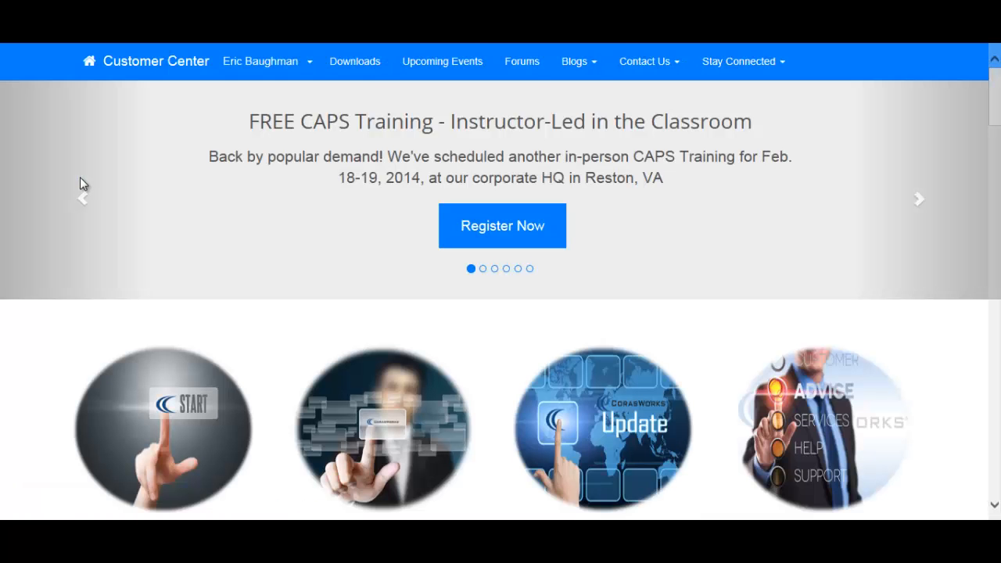
click(360, 63)
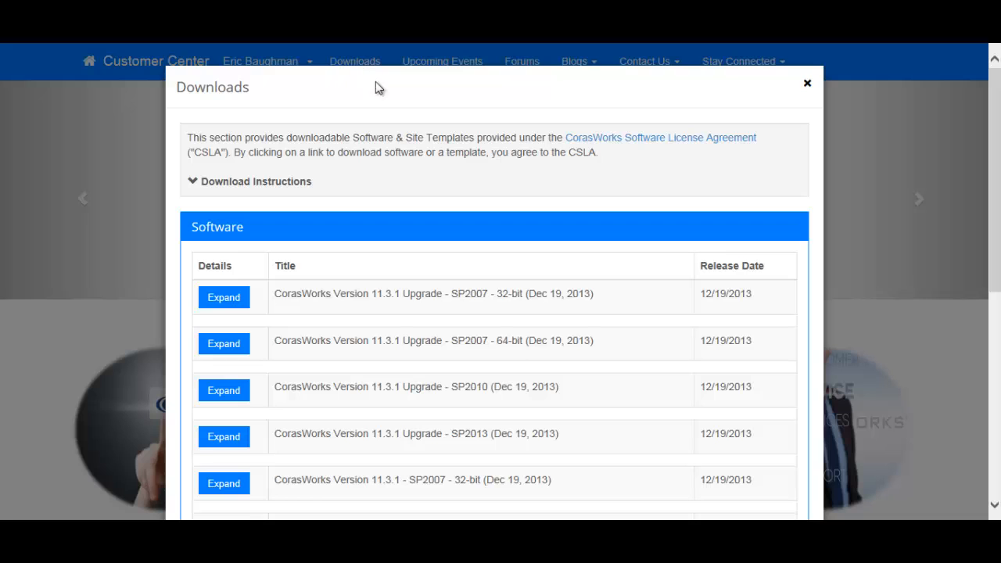
click(810, 85)
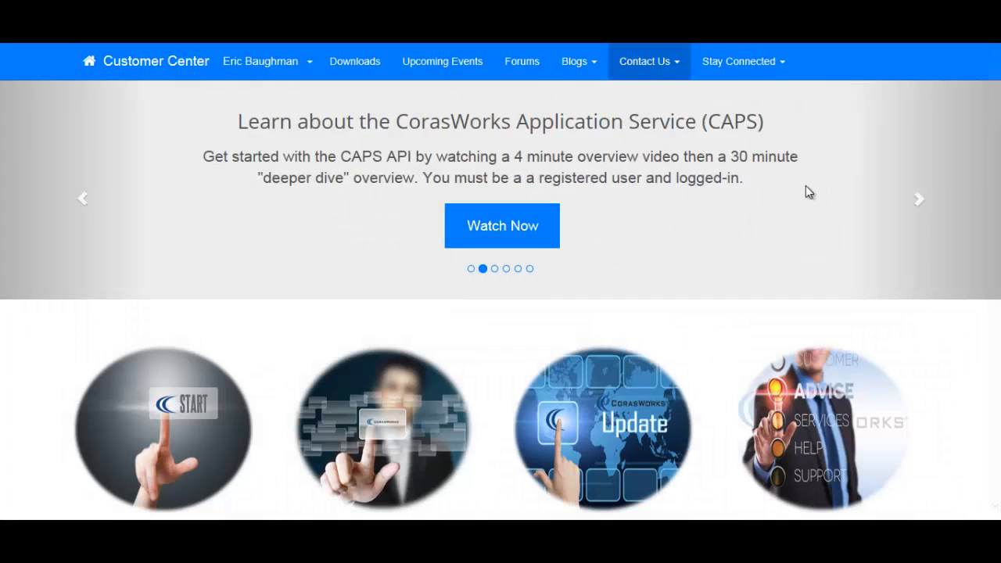
Find the self-service learning resources in the Customer Center and enter the Platform Learning Center
scroll(805, 185, down, 6)
scroll(807, 192, down, 13)
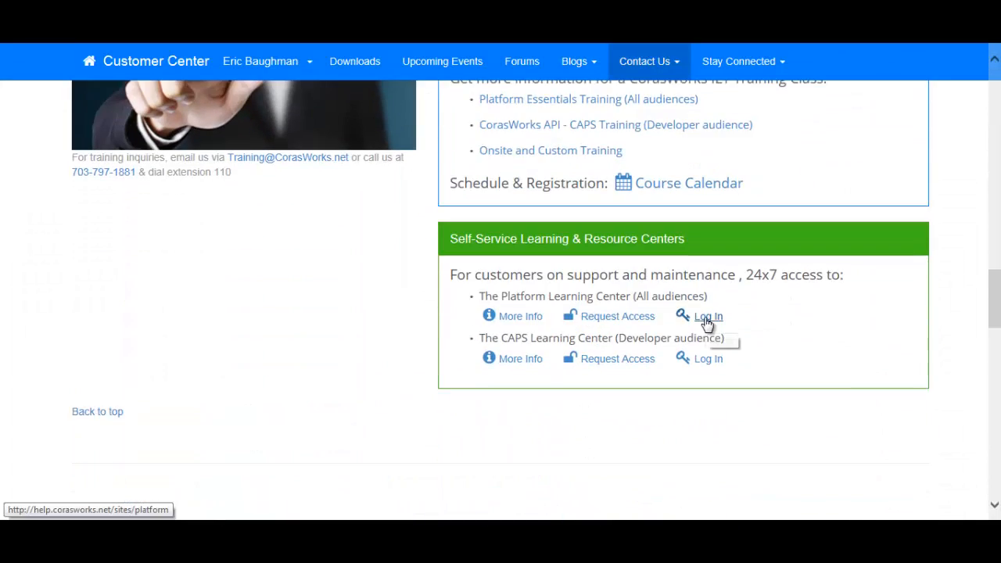
click(708, 317)
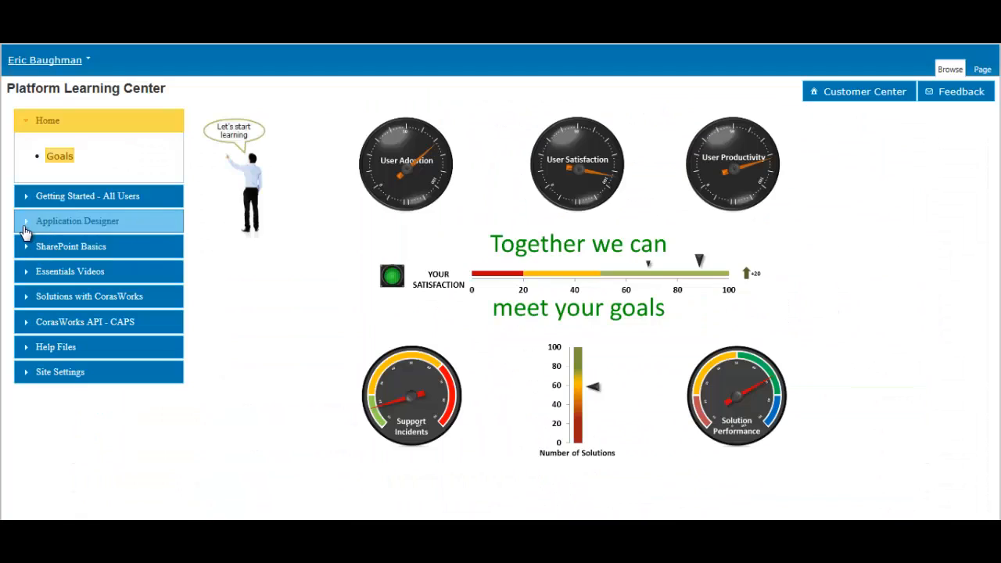
Open the Application Designer Overview in the Platform Learning Center and review the video's topic list
click(25, 226)
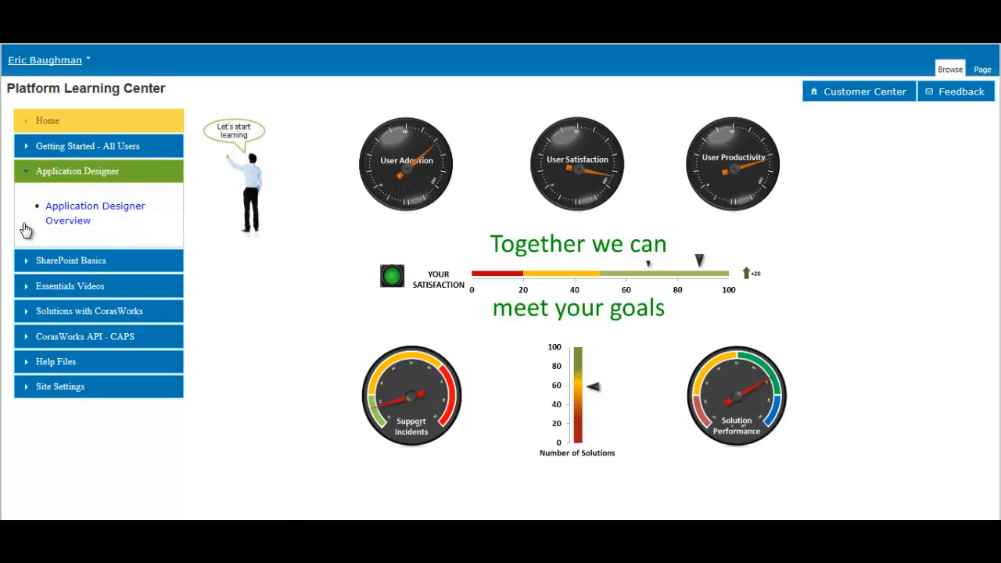
click(73, 216)
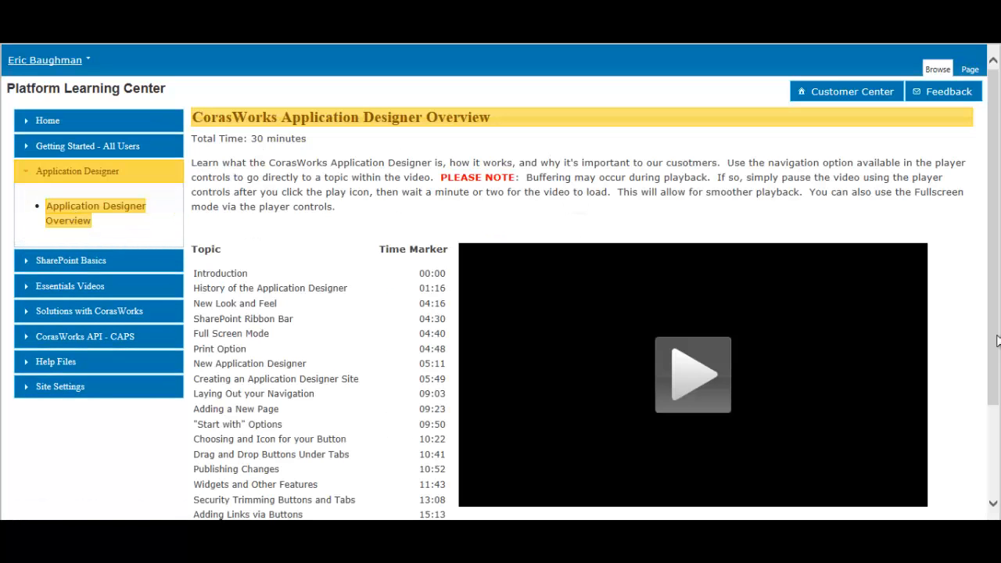
scroll(72, 216, down, 1)
scroll(500, 281, down, 1)
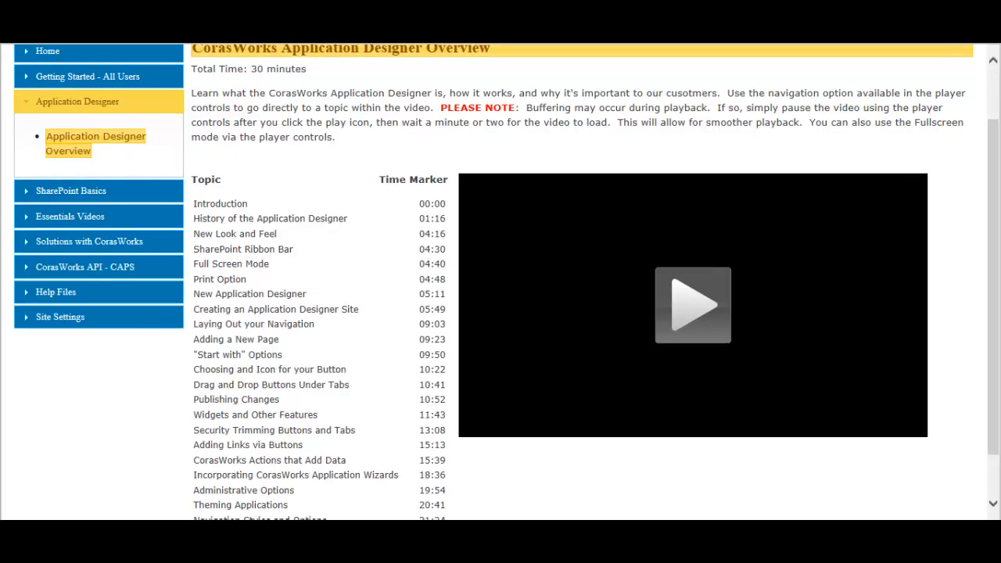